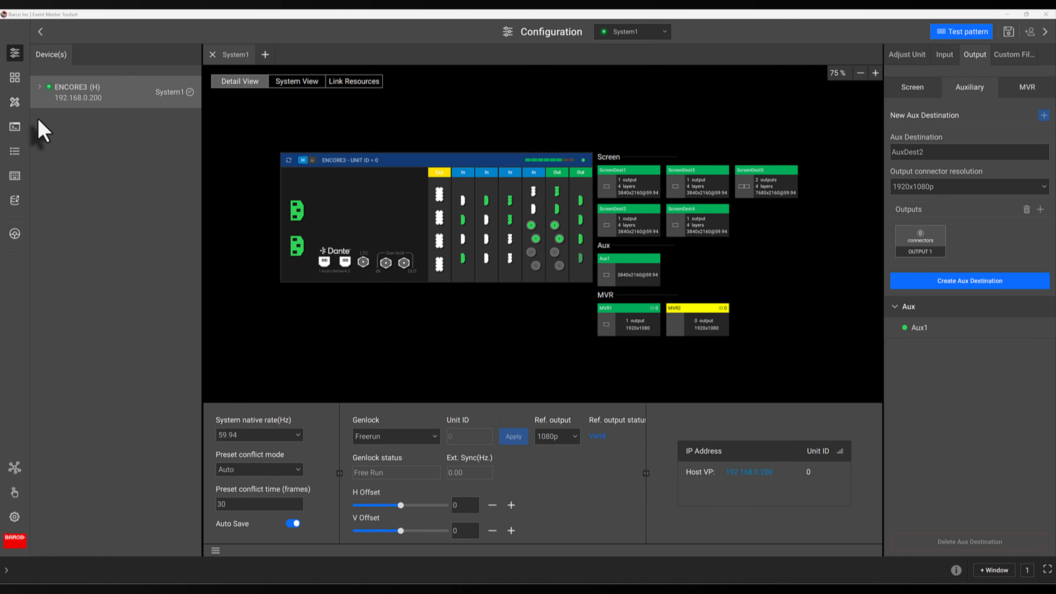
Switch to the Programming view and expand the Inputs source category
click(16, 102)
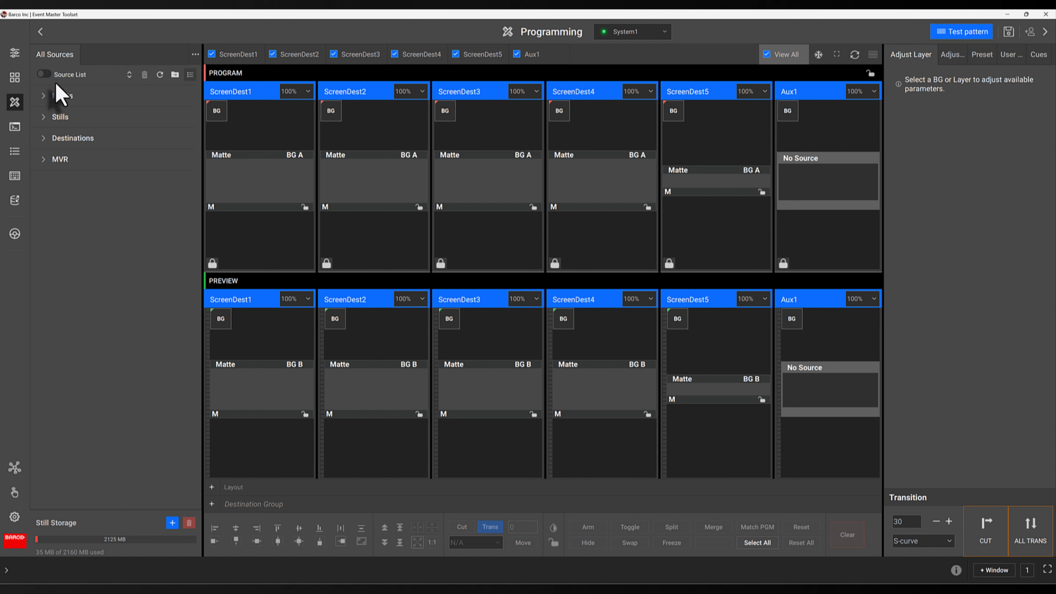
click(43, 95)
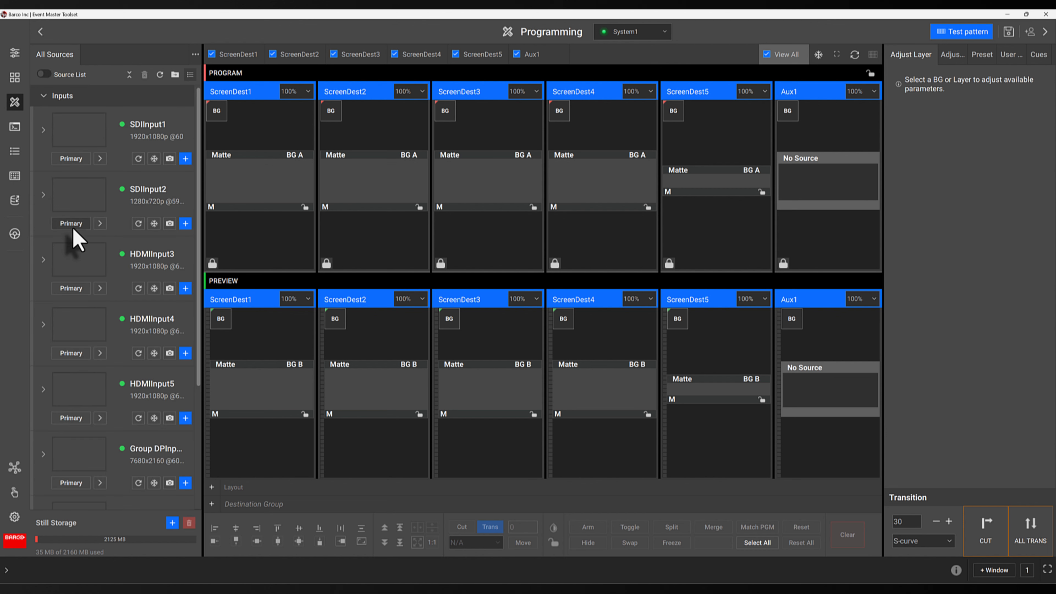
scroll(77, 240, down, 5)
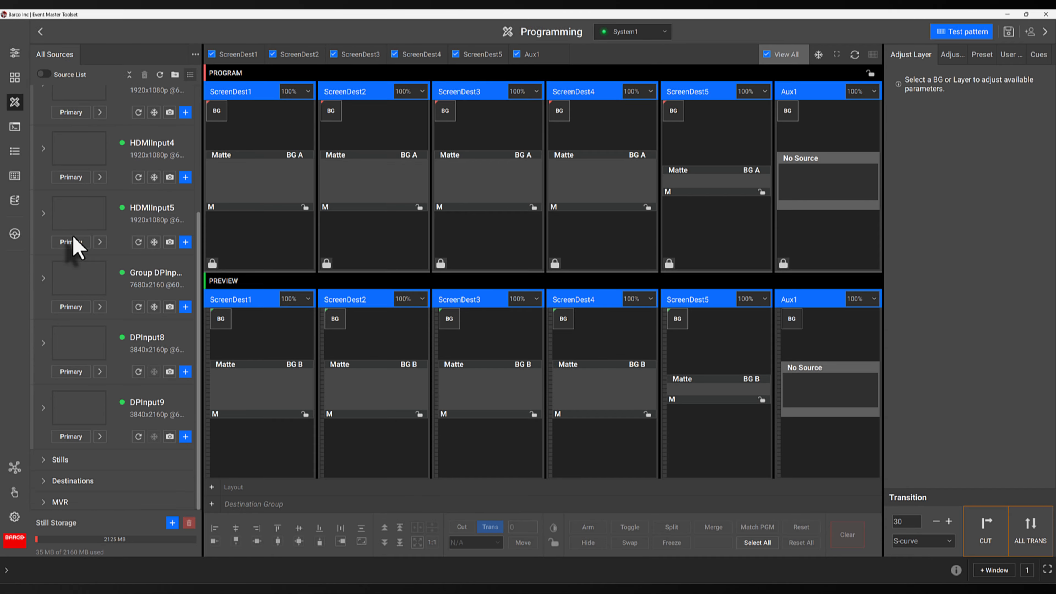
Expand Stills and Destinations to reveal ScreenDest1–5, MVR1 and MVR2
click(43, 458)
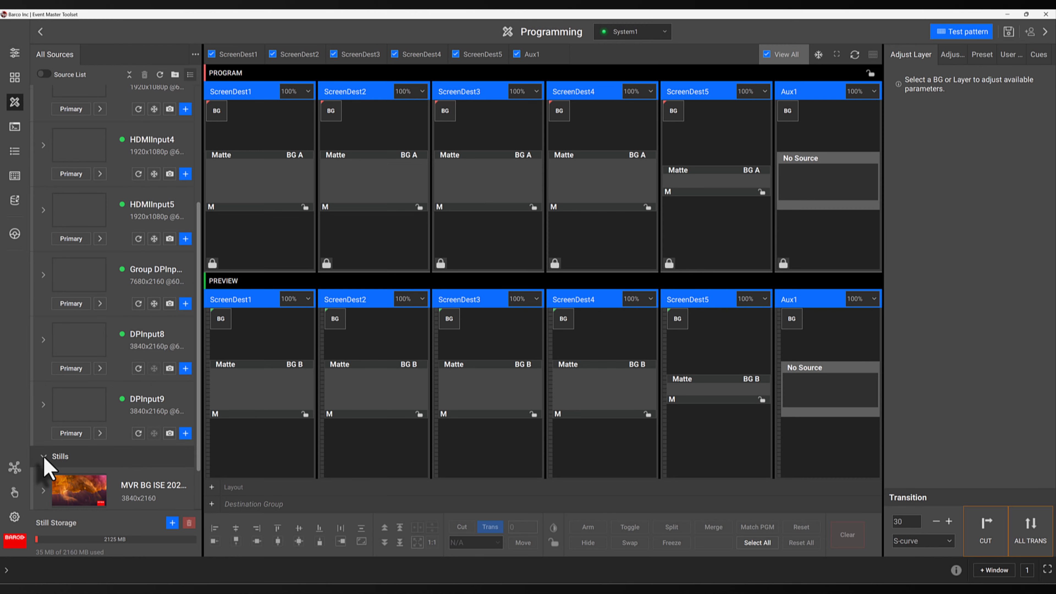
click(44, 472)
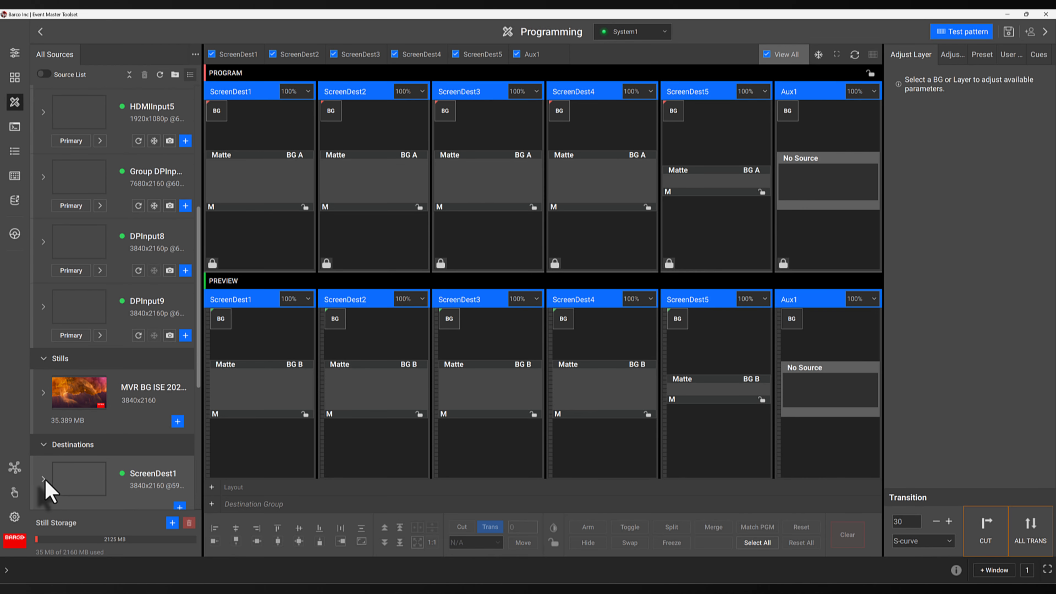
scroll(46, 481, down, 6)
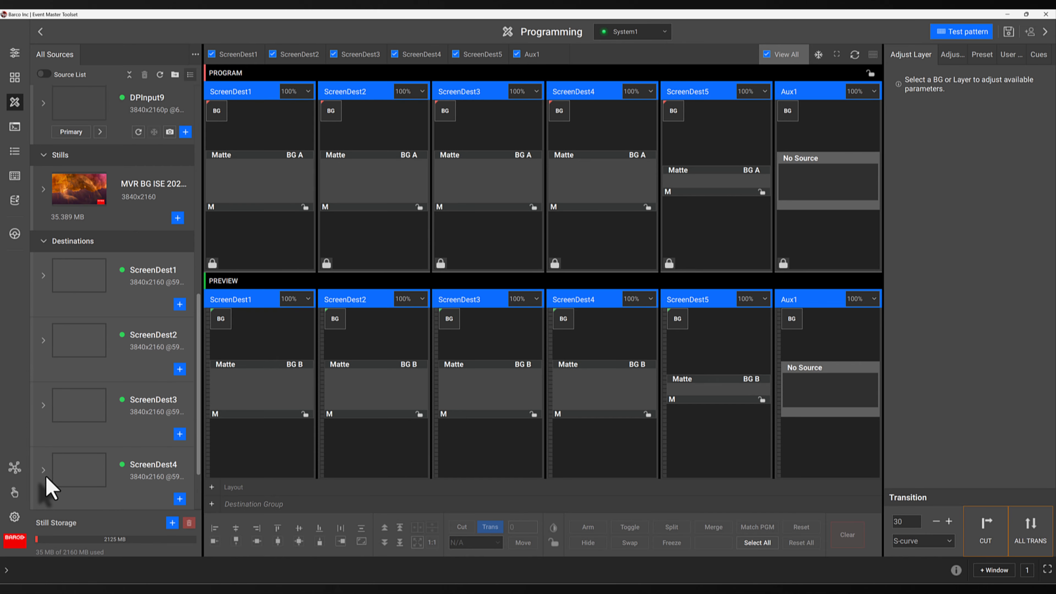
scroll(47, 487, down, 3)
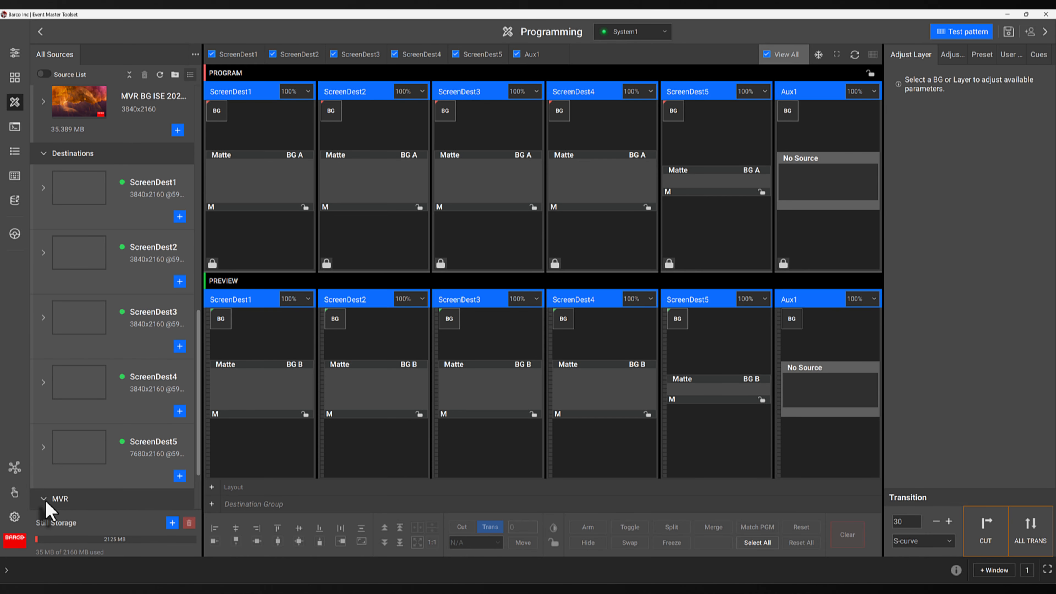
scroll(48, 506, down, 3)
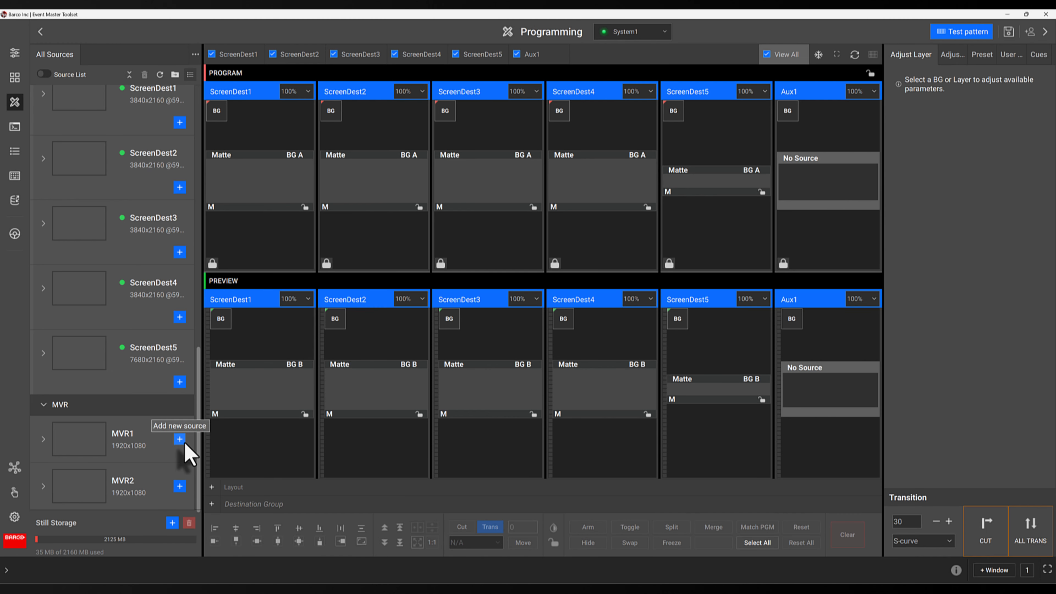
Create a new source folder named 'New Sources'
drag(199, 431, 188, 82)
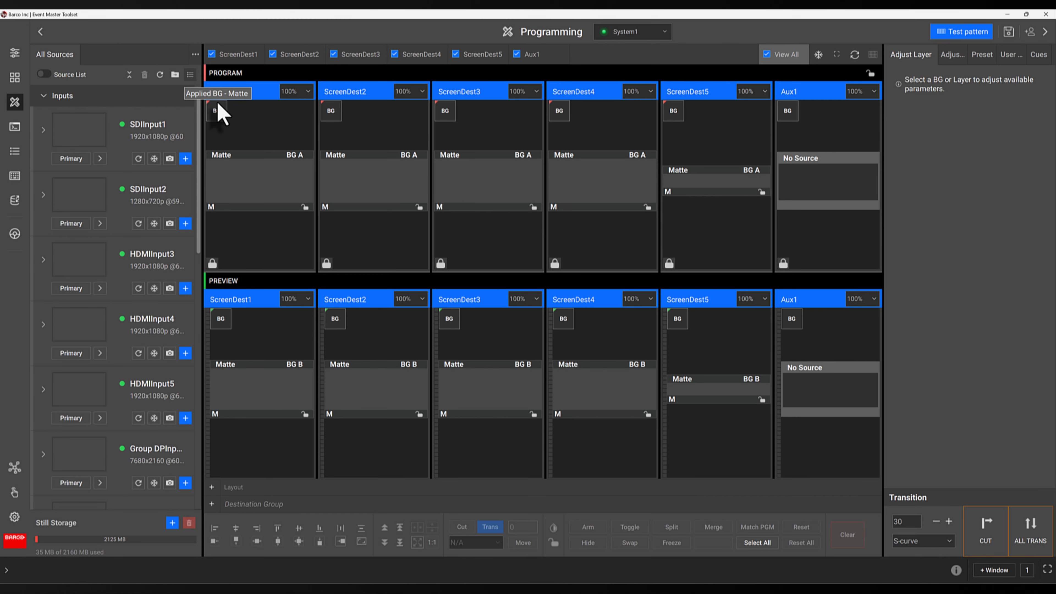
click(195, 54)
click(203, 92)
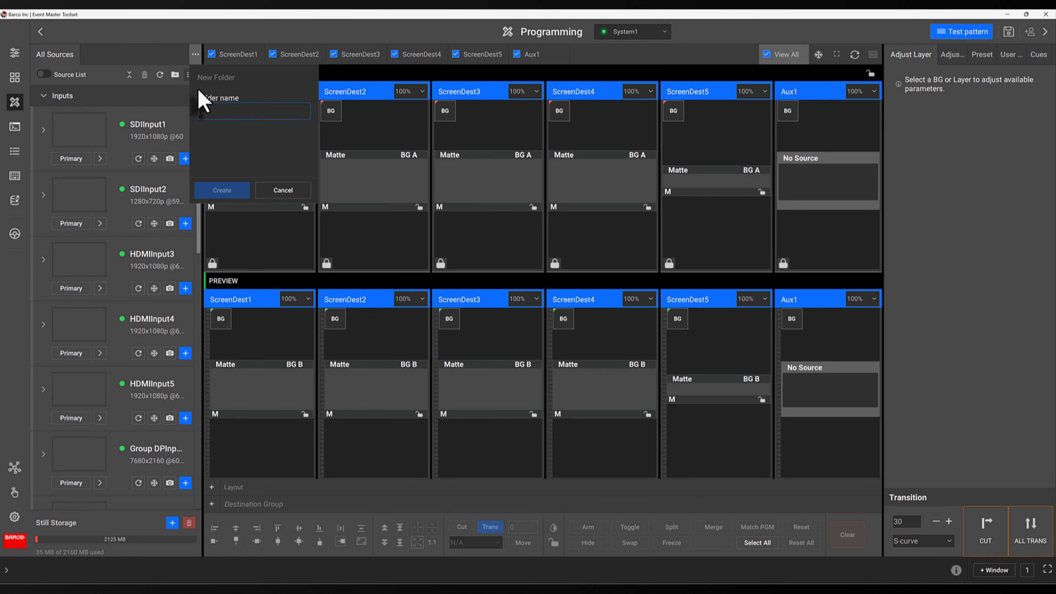
text(New Sources)
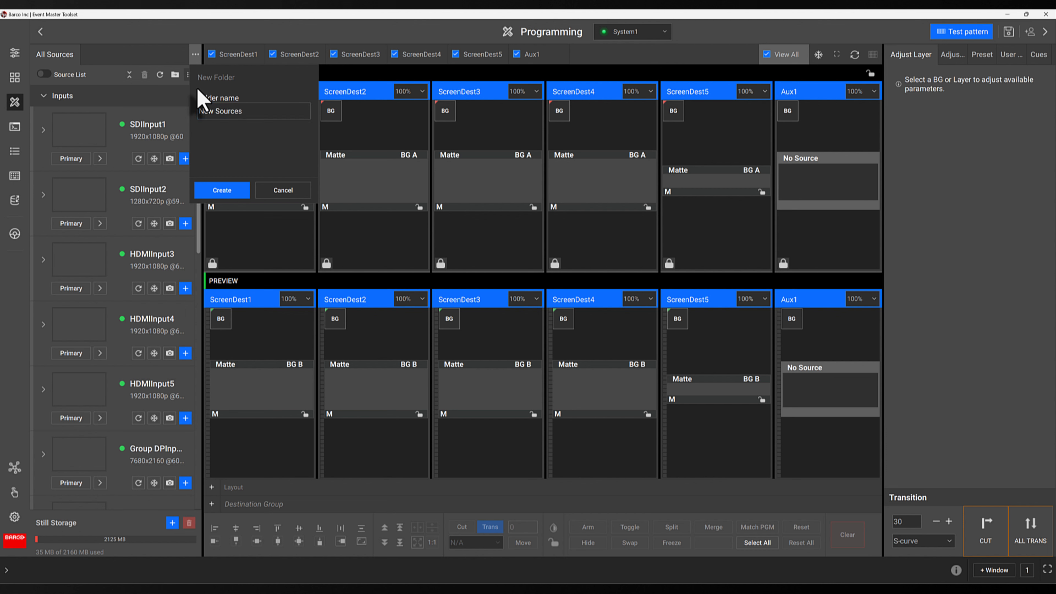
click(233, 192)
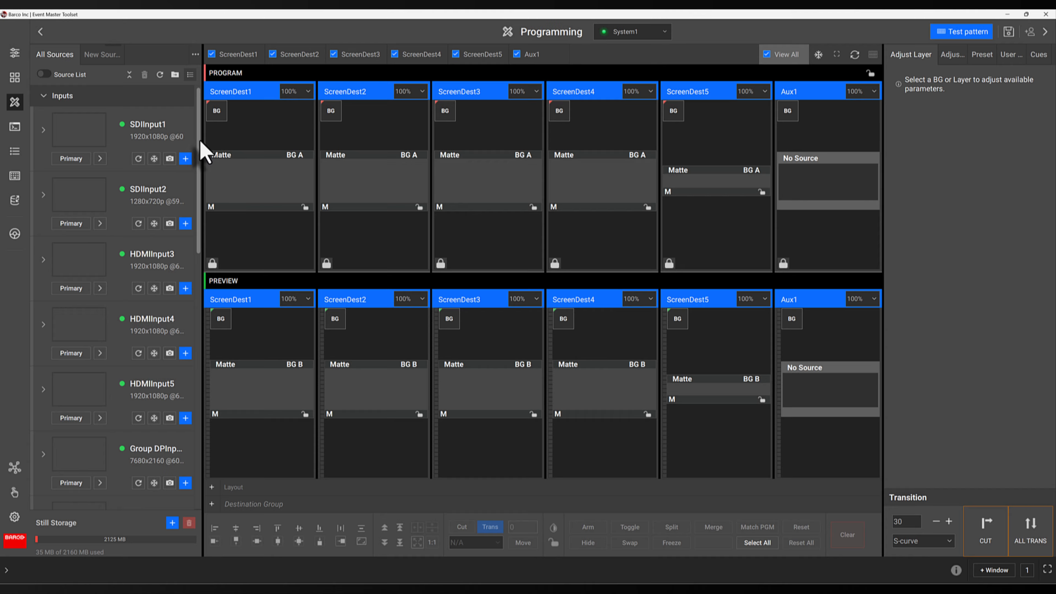
Copy SDIInput1-1 into New Sources, check the folder, then return to All Sources
click(42, 128)
click(102, 183)
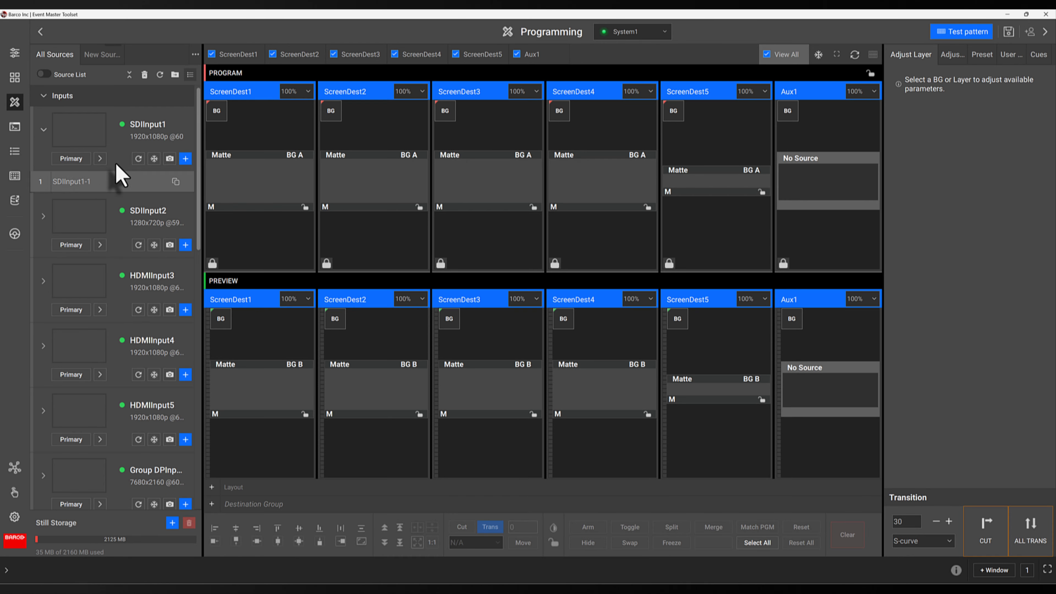
click(175, 75)
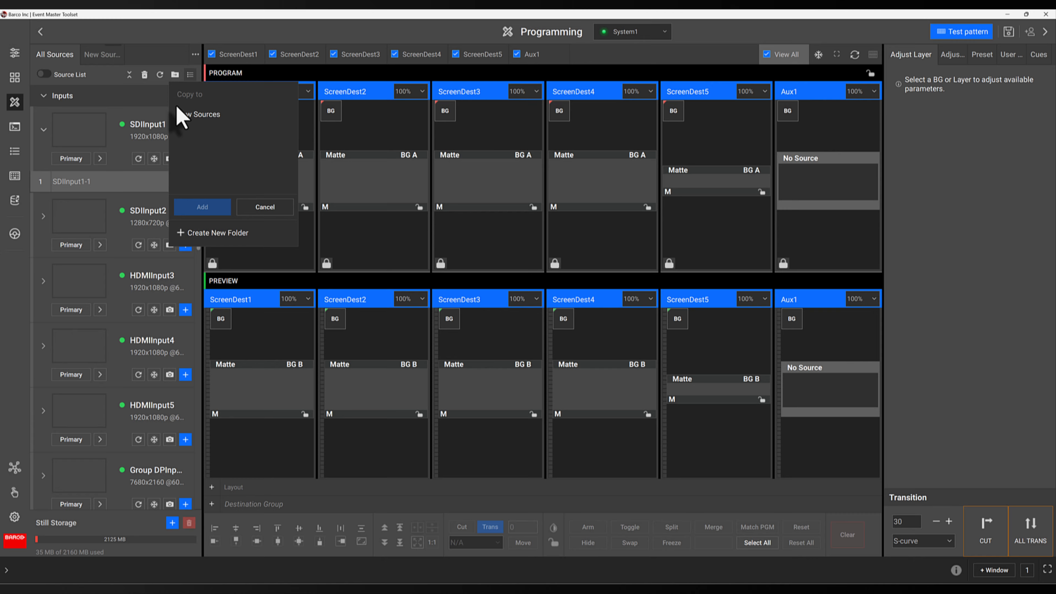
click(185, 115)
click(201, 207)
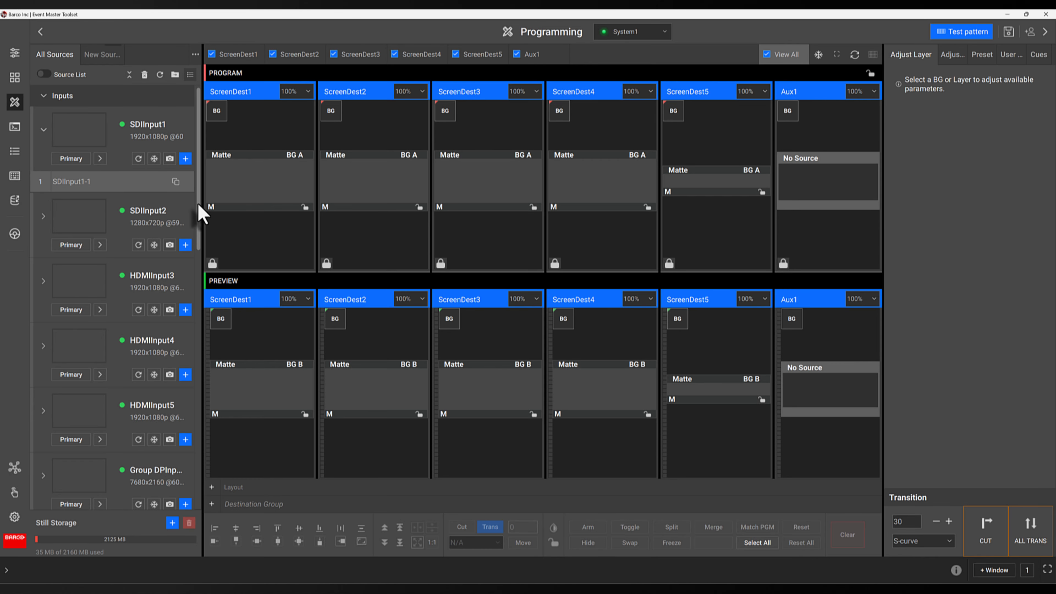
click(104, 62)
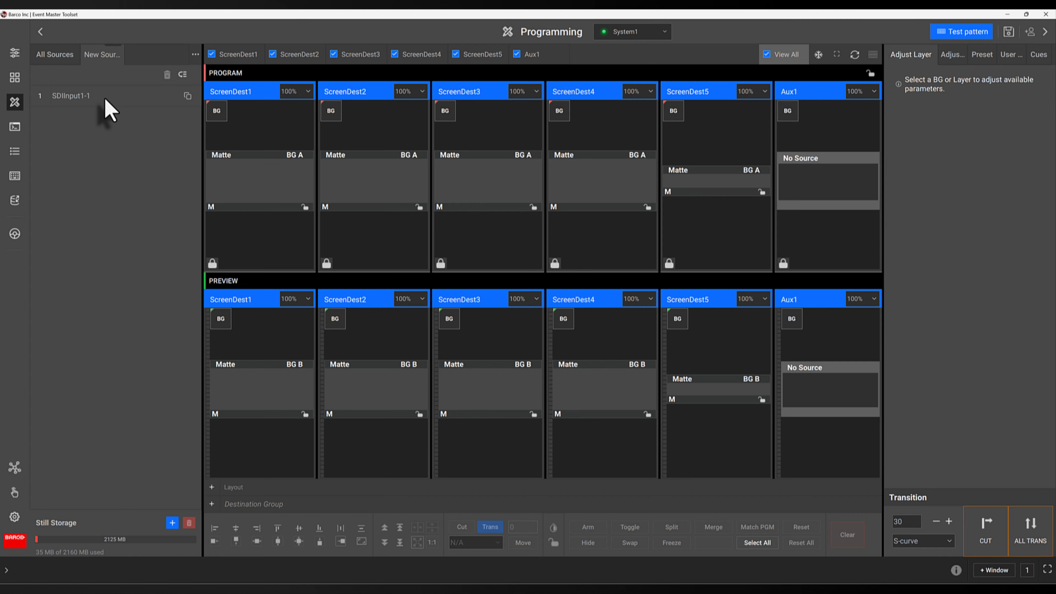
click(61, 58)
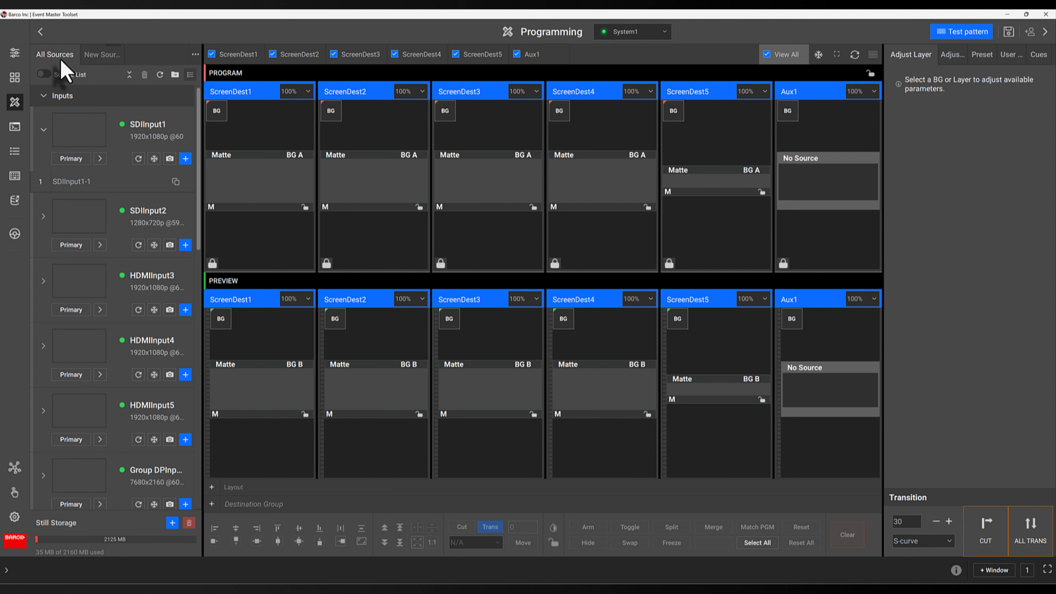
Toggle the numbered source list on and off, then collapse and re-expand all categories
click(43, 73)
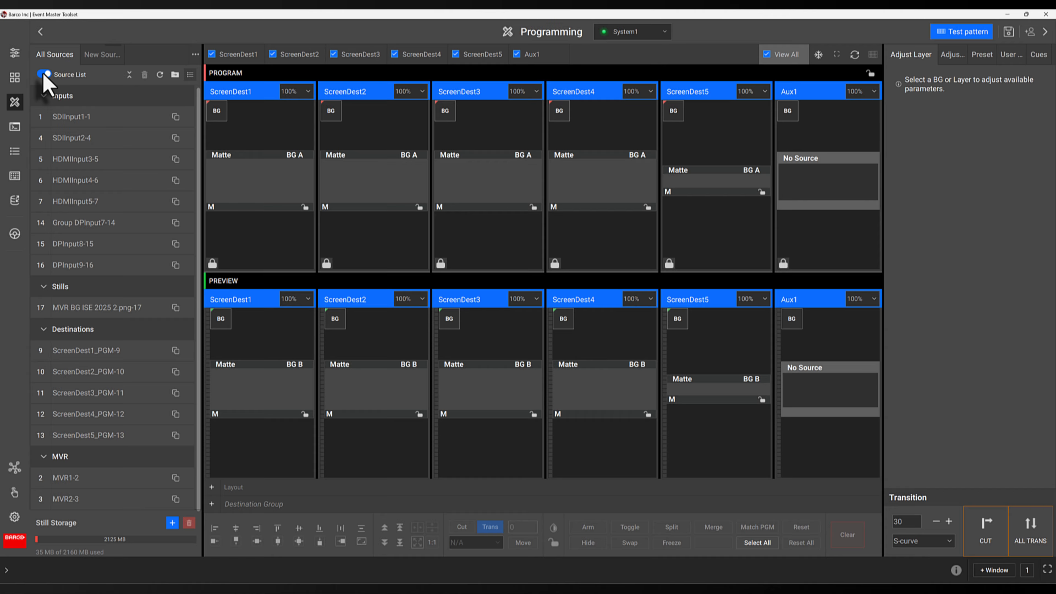
click(44, 74)
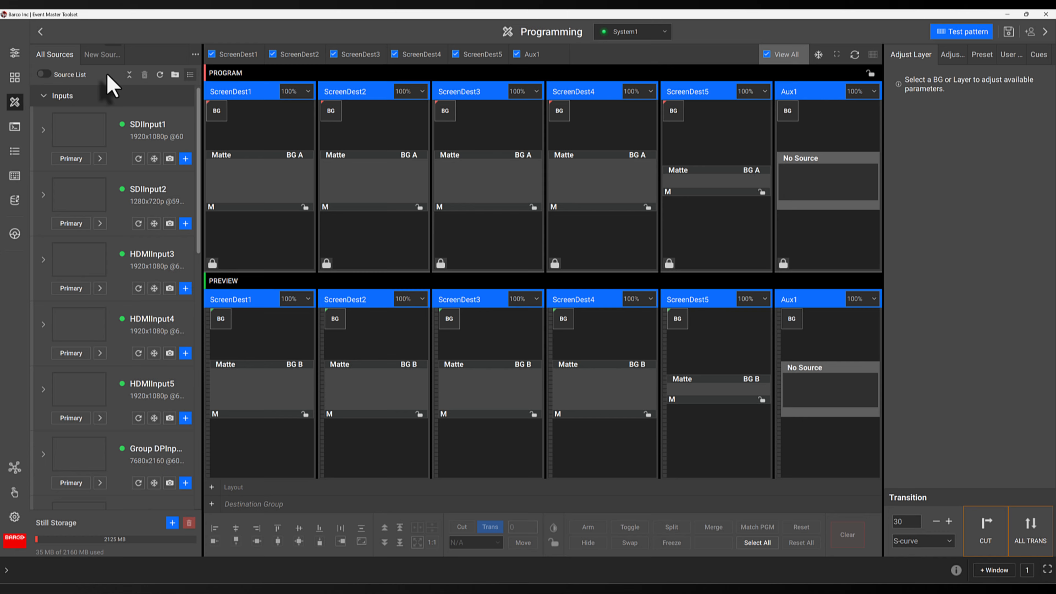
click(129, 74)
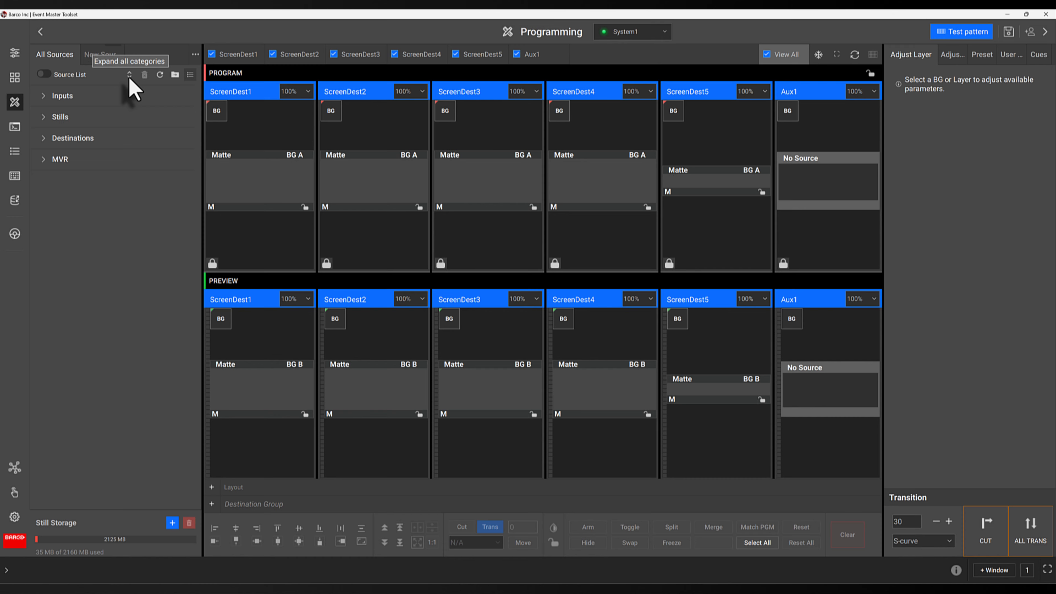
click(129, 75)
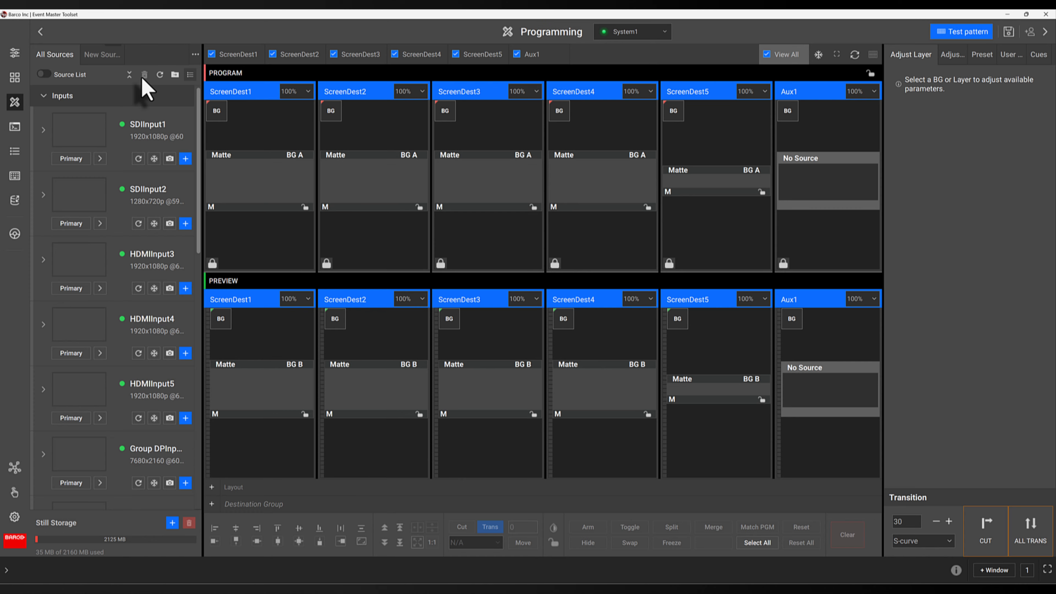
Refresh the source thumbnails, cancel Copy to, and switch to the compact list view
click(160, 74)
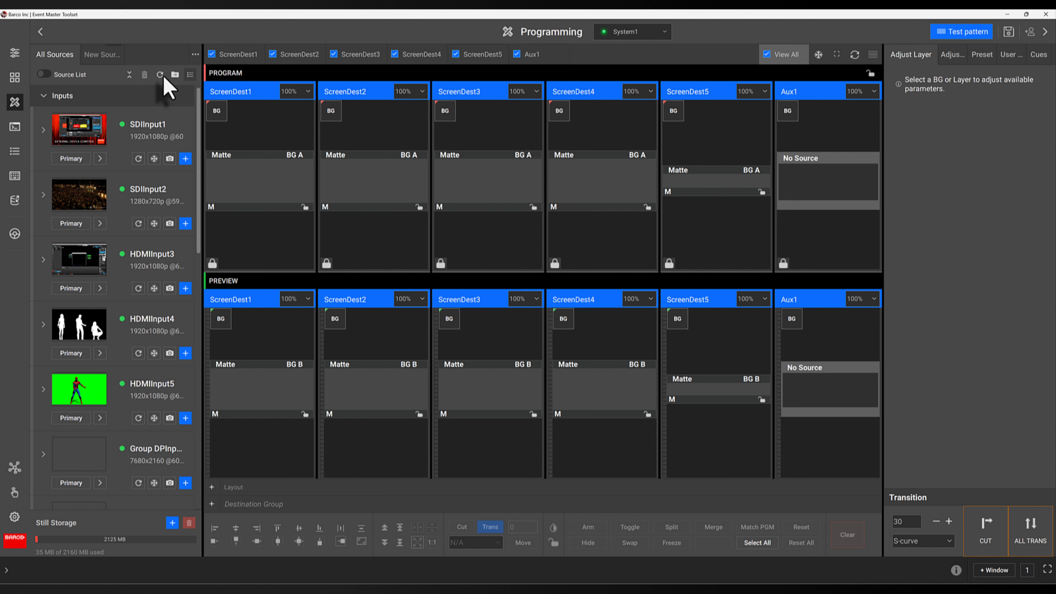
click(174, 75)
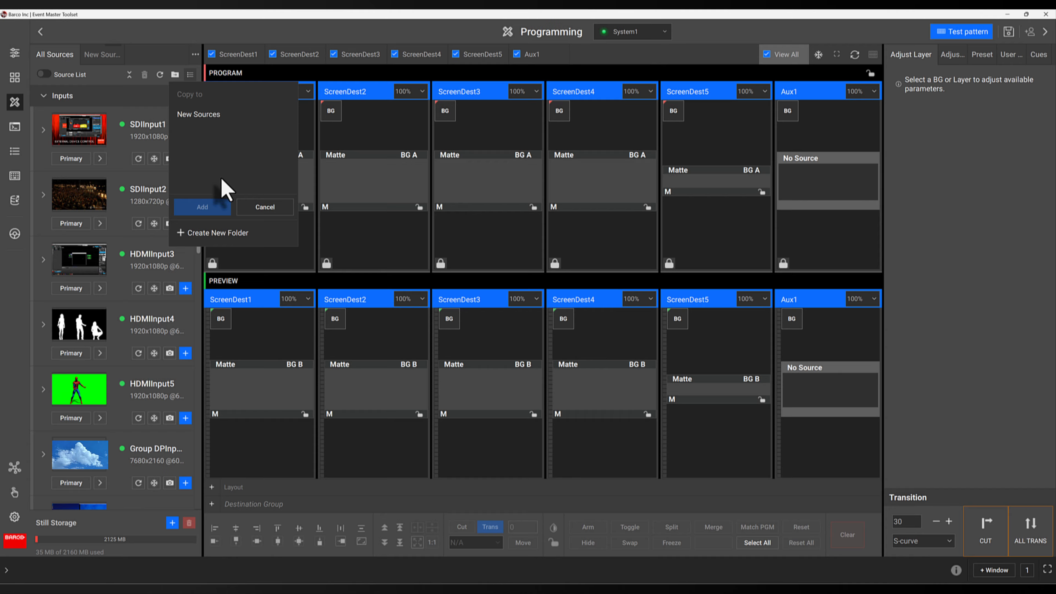
click(257, 207)
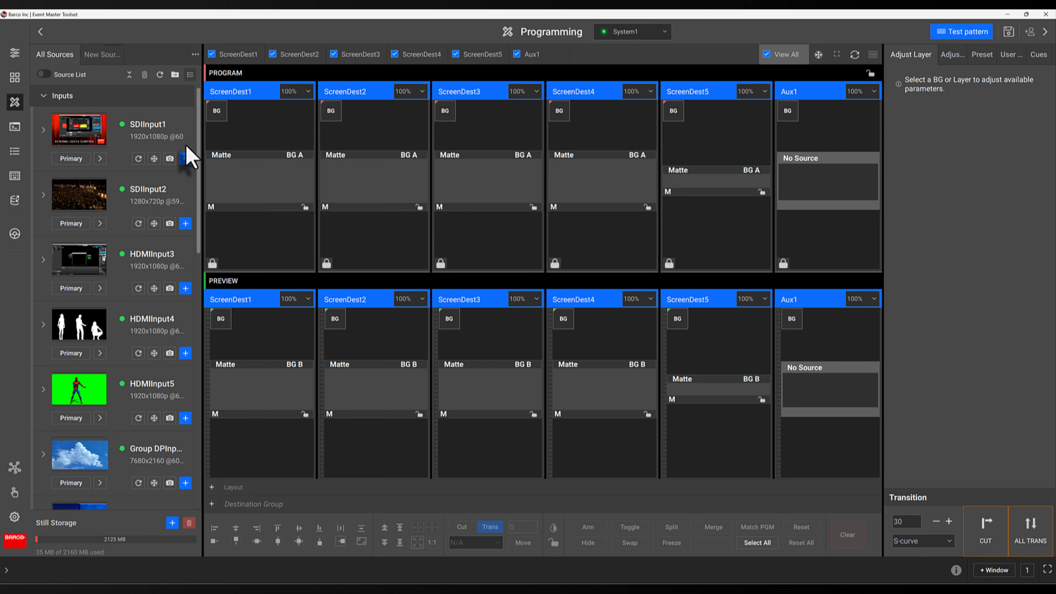
click(190, 75)
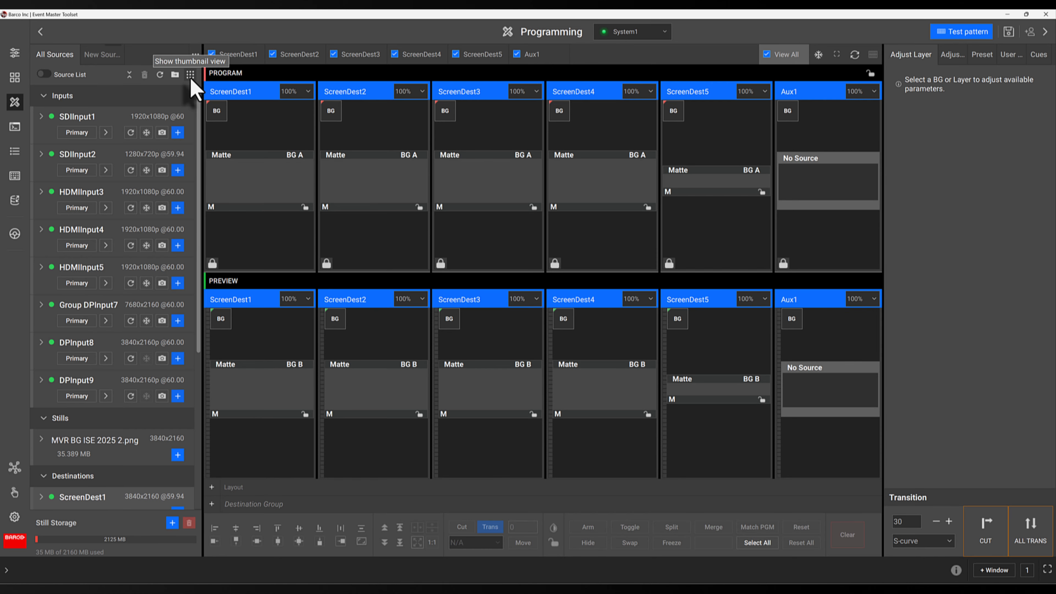
Restore thumbnail cards and reveal SDIInput1's Backup1–3 panel, all set to None
click(191, 76)
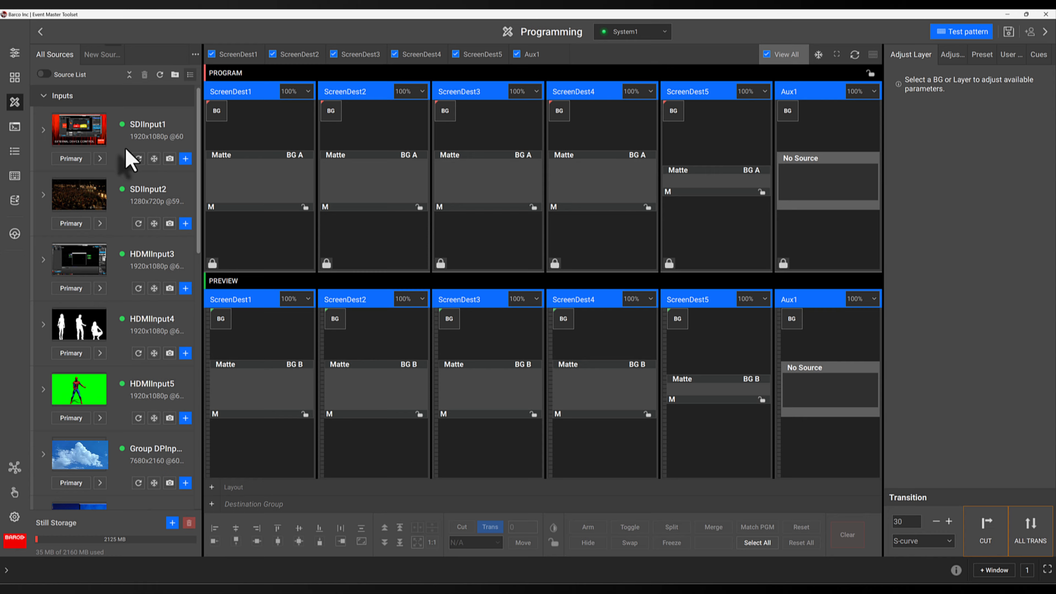
click(100, 159)
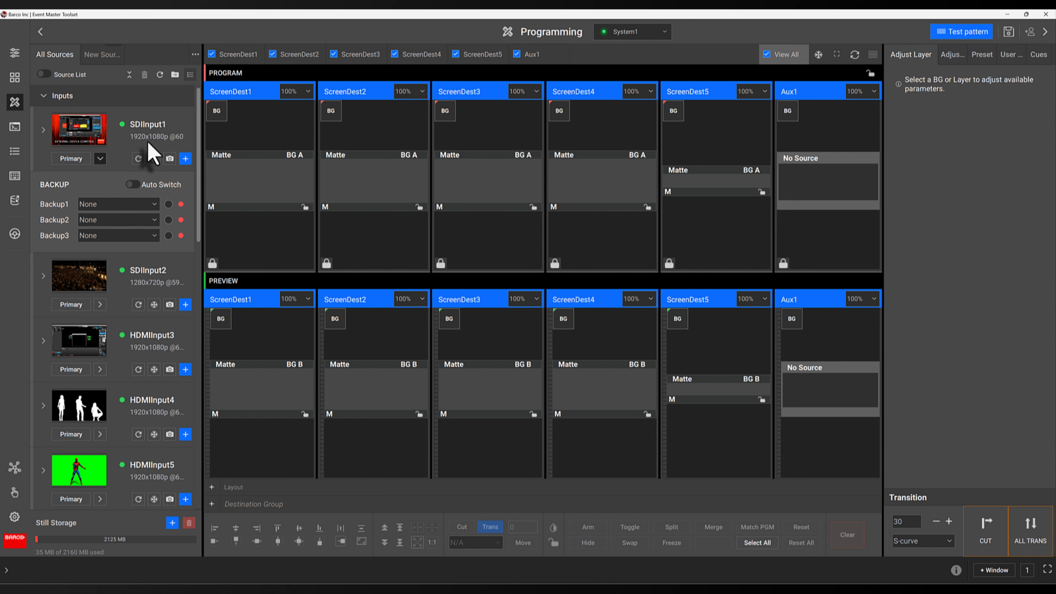
Set SDIInput1's thumbnail to CAM 1.PNG from the Source Thumbnails folder
click(87, 134)
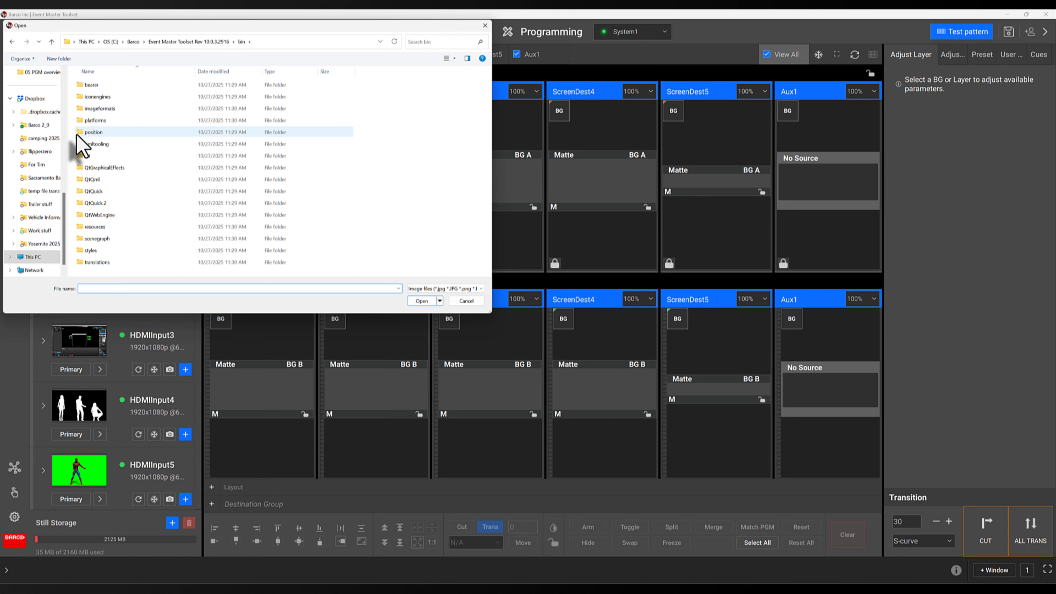
scroll(49, 158, up, 10)
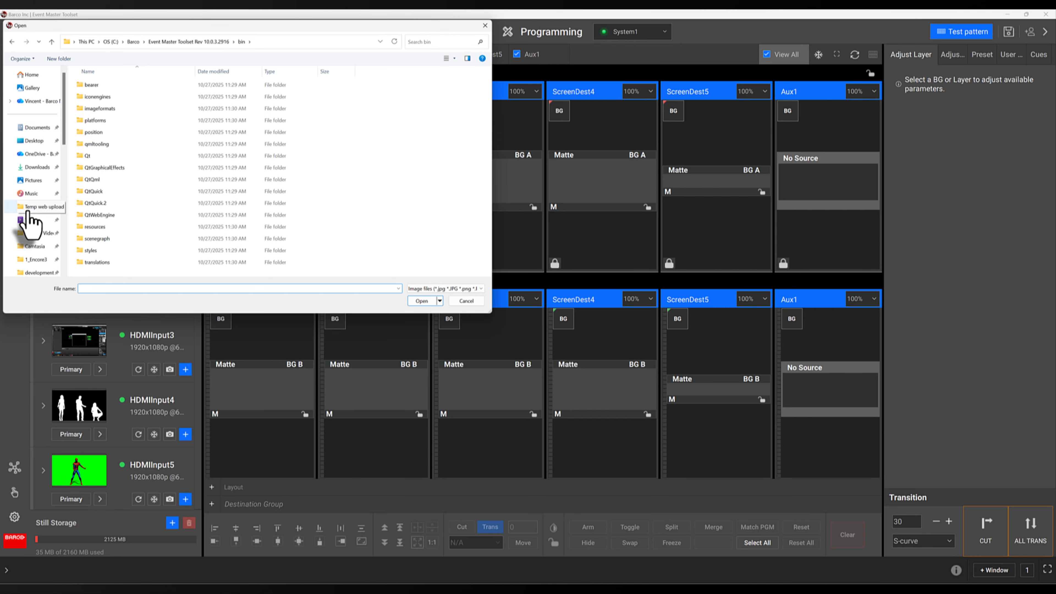
scroll(36, 233, down, 2)
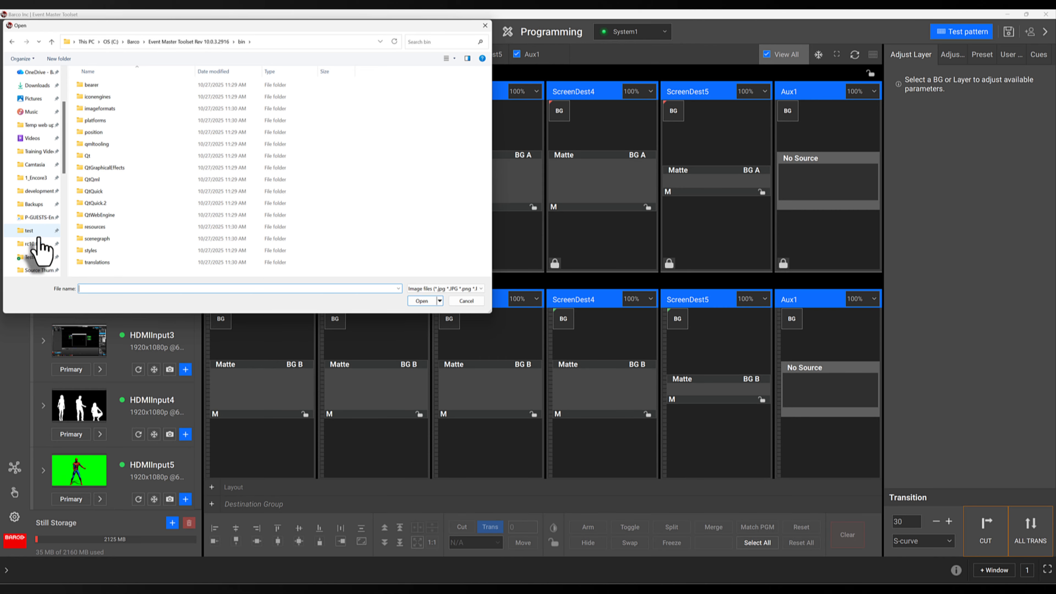
scroll(37, 258, down, 1)
click(38, 257)
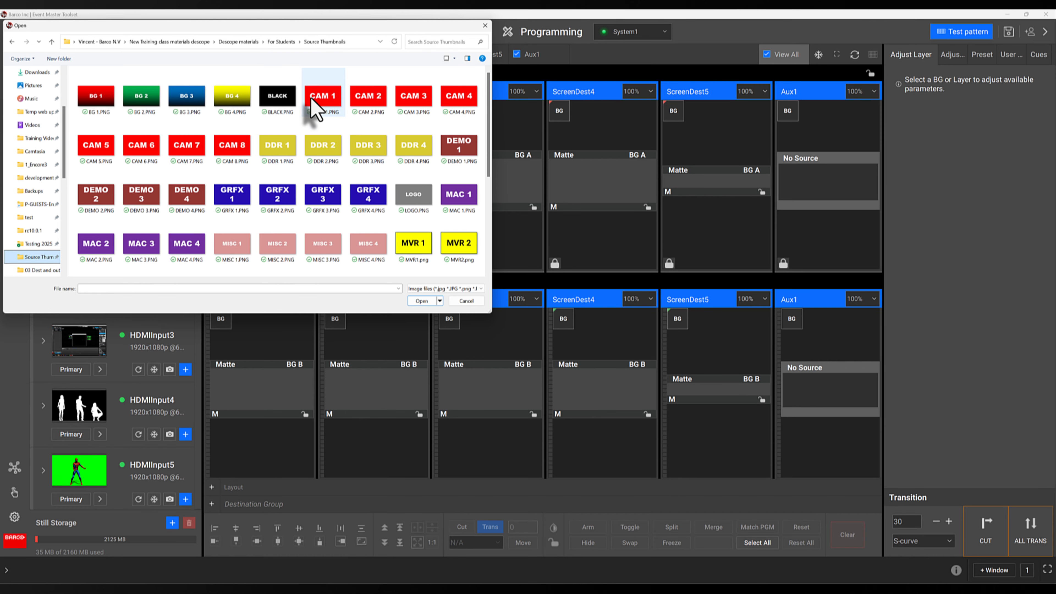
click(320, 98)
click(421, 300)
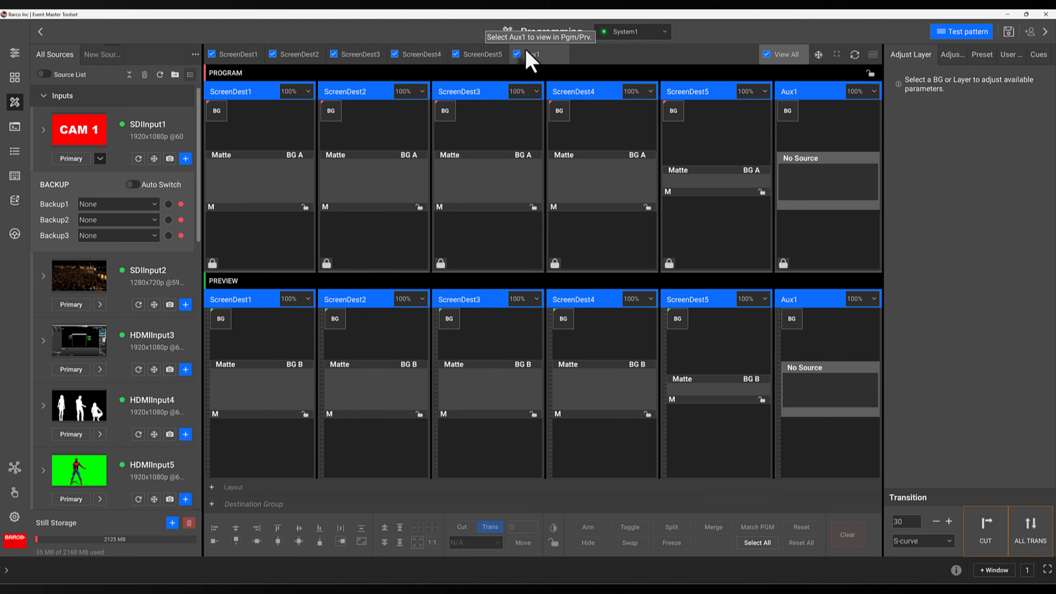
Move ScreenDest2 to the front, enable View All, then drag ScreenDest1 back first
click(284, 58)
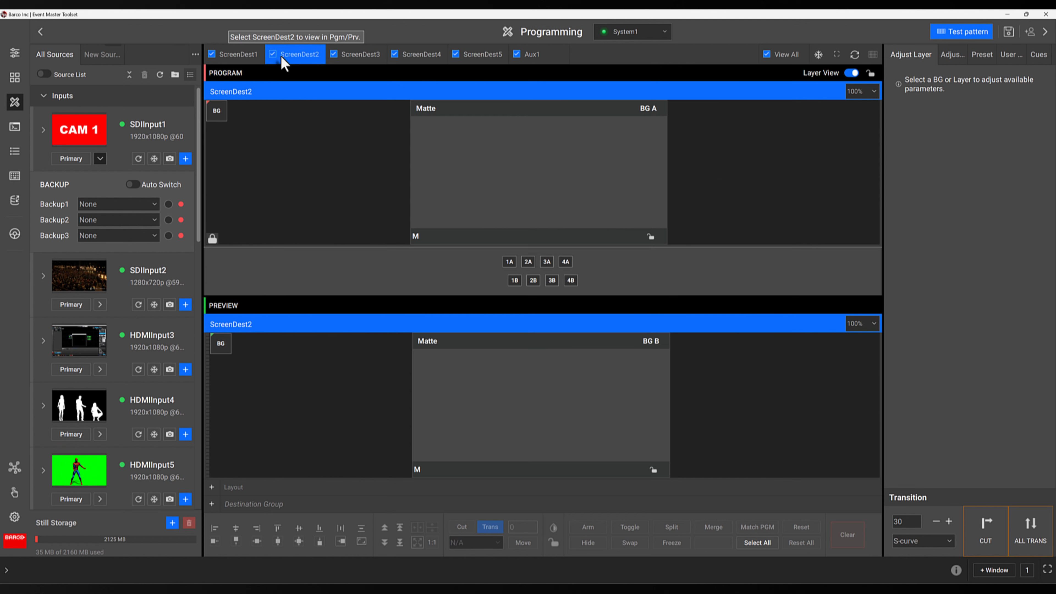
mouse_move(279, 58)
mouse_down()
mouse_move(253, 58)
mouse_move(267, 64)
mouse_up()
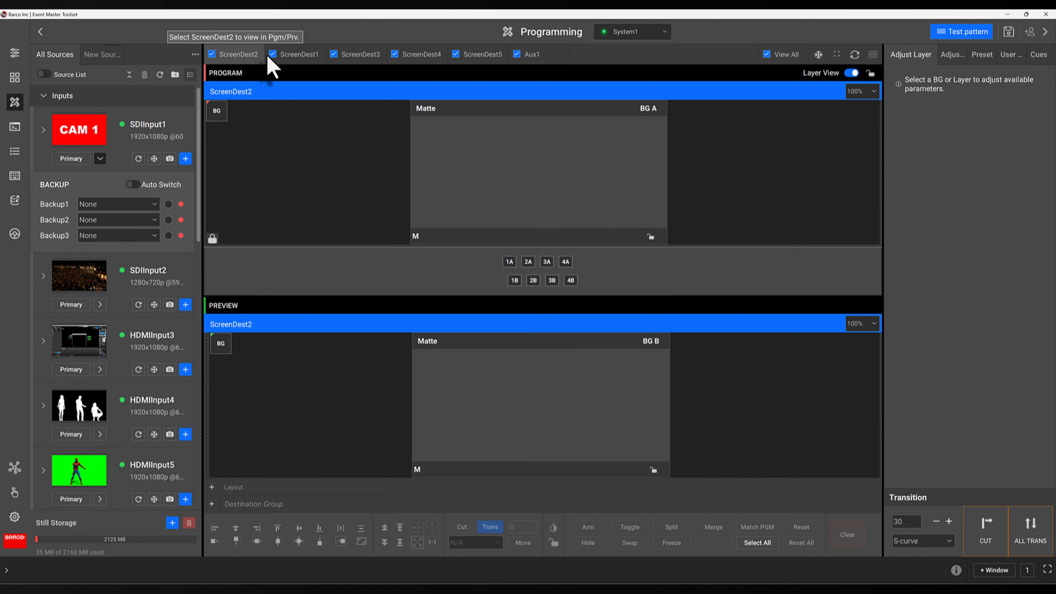
click(788, 54)
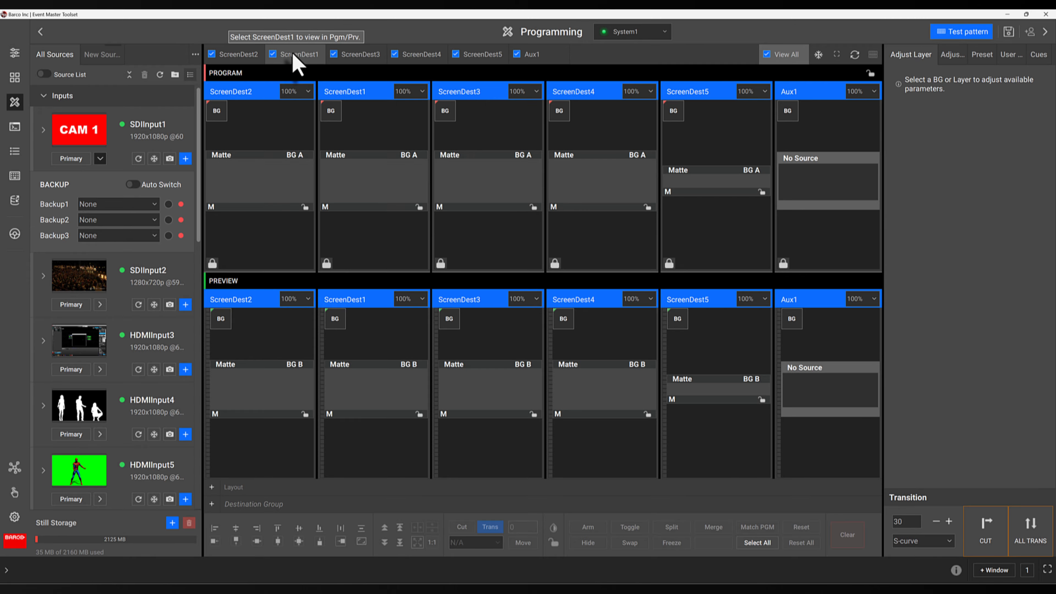
drag(295, 59, 250, 58)
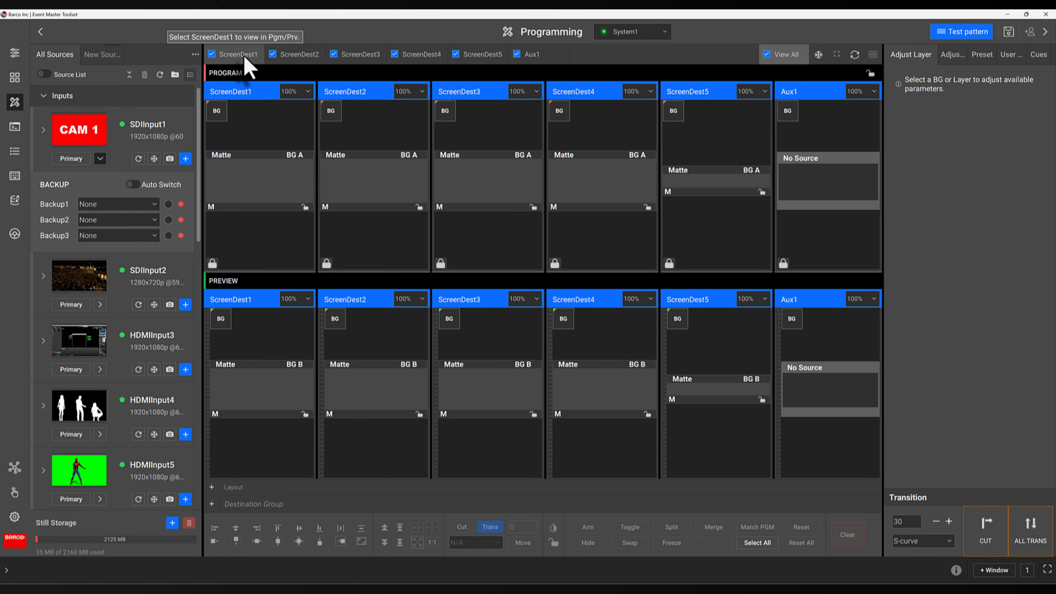
Deselect Aux1 and ScreenDest5 through ScreenDest1 from Program and Preview
click(245, 58)
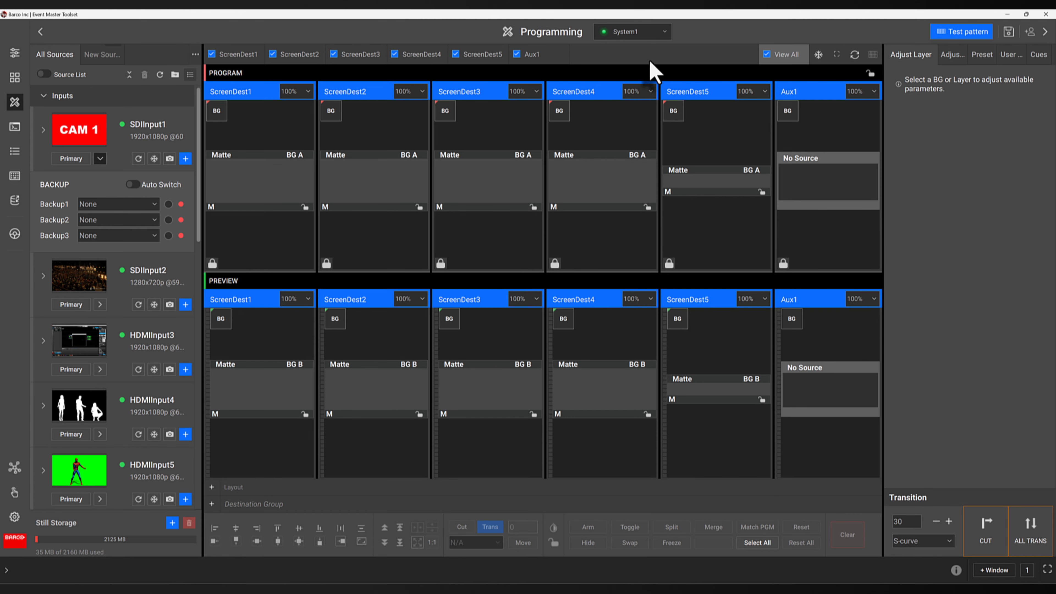
click(517, 55)
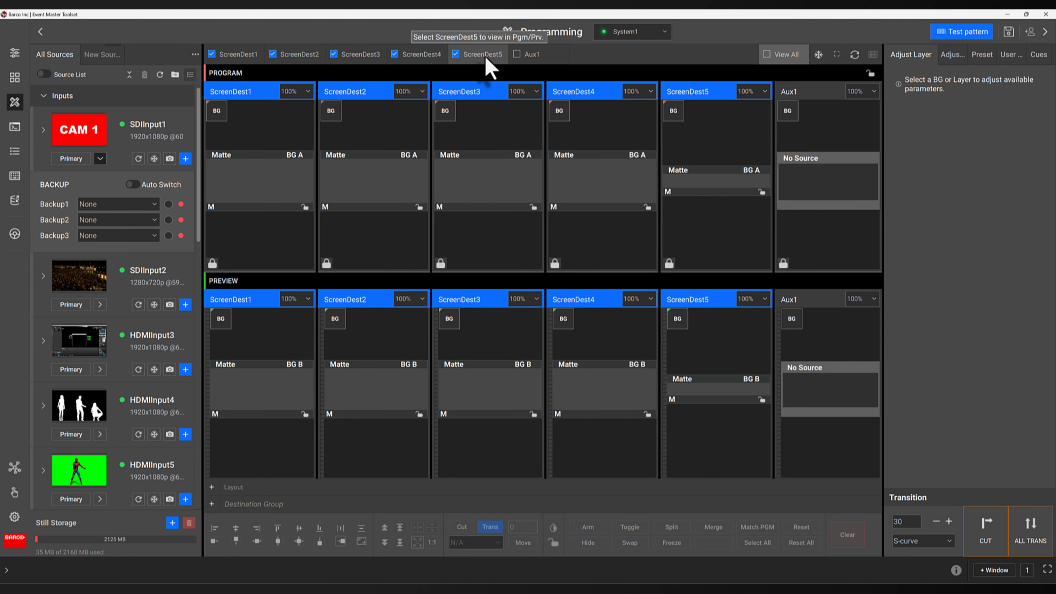
click(455, 55)
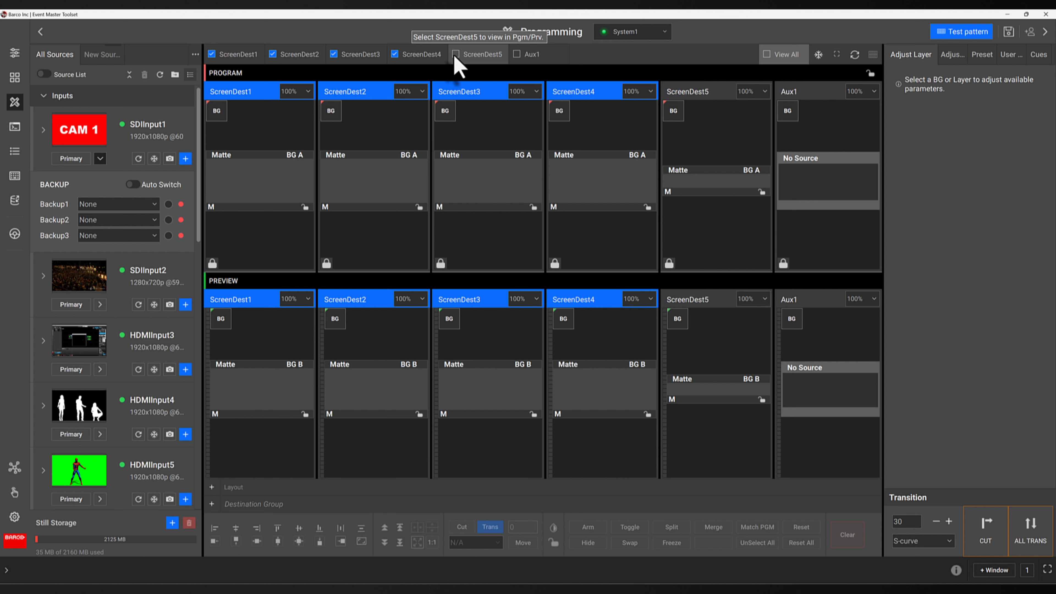
click(395, 55)
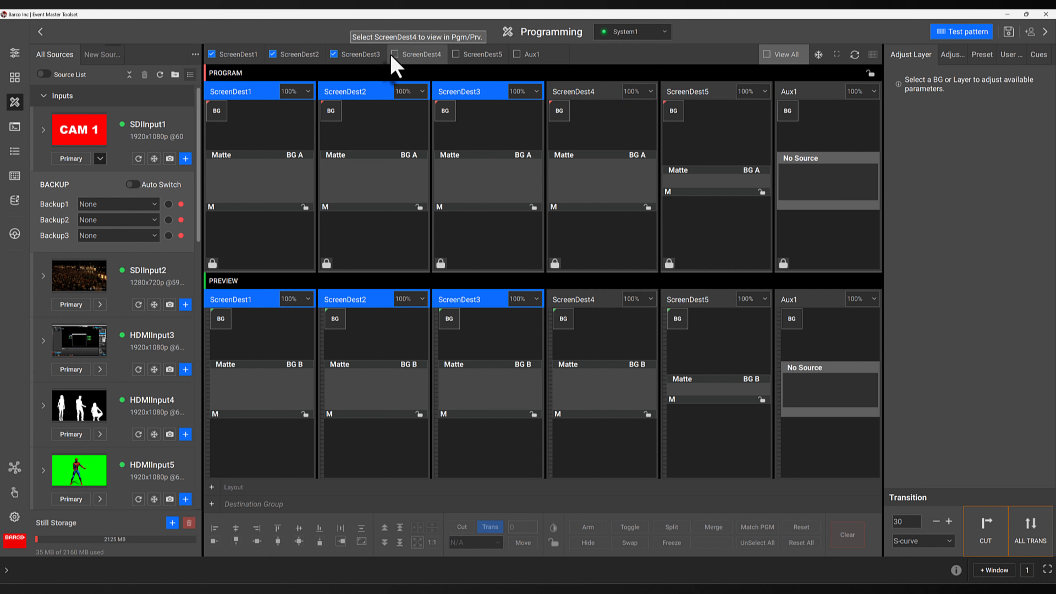
click(334, 54)
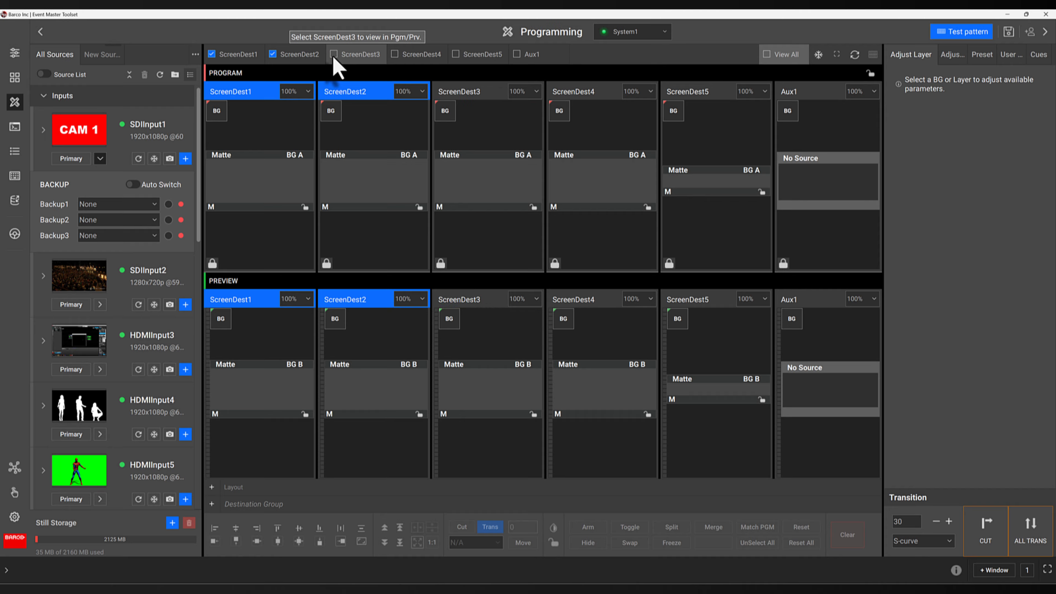
click(274, 54)
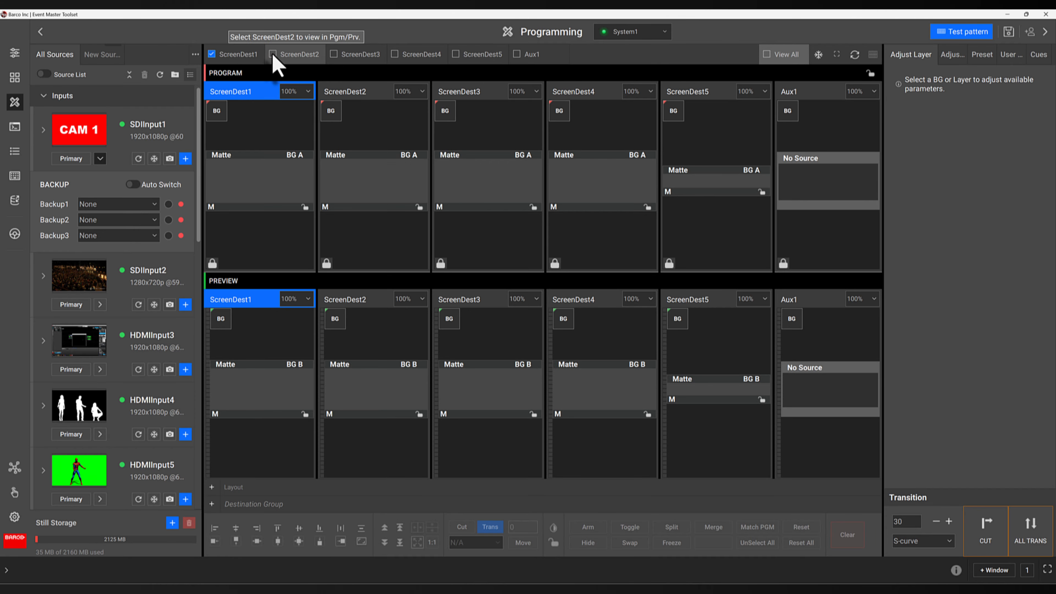
click(212, 54)
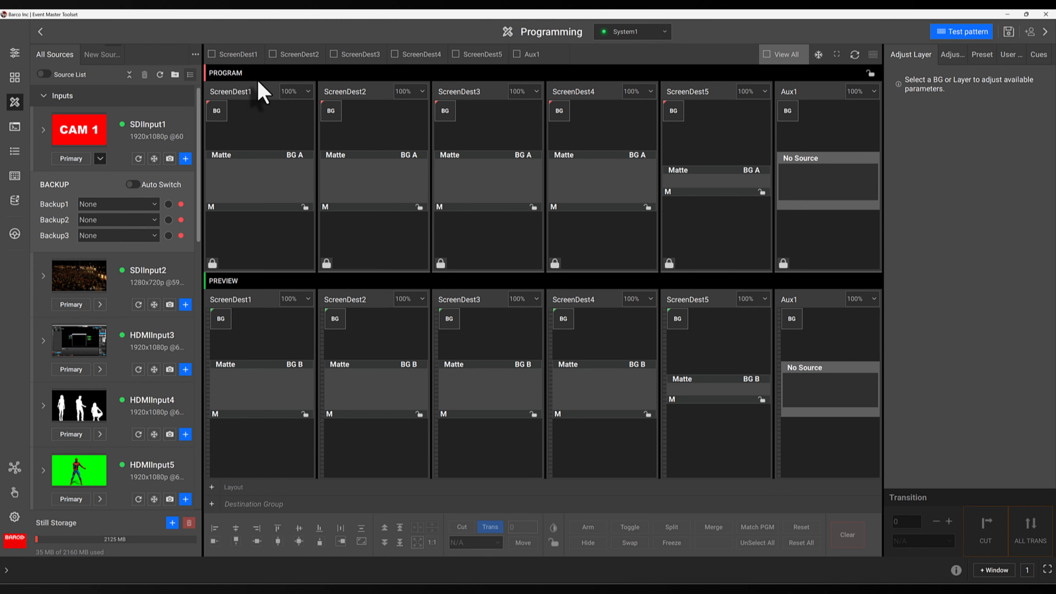
Reselect ScreenDest1 and ScreenDest2, then toggle View All off and back on
click(212, 54)
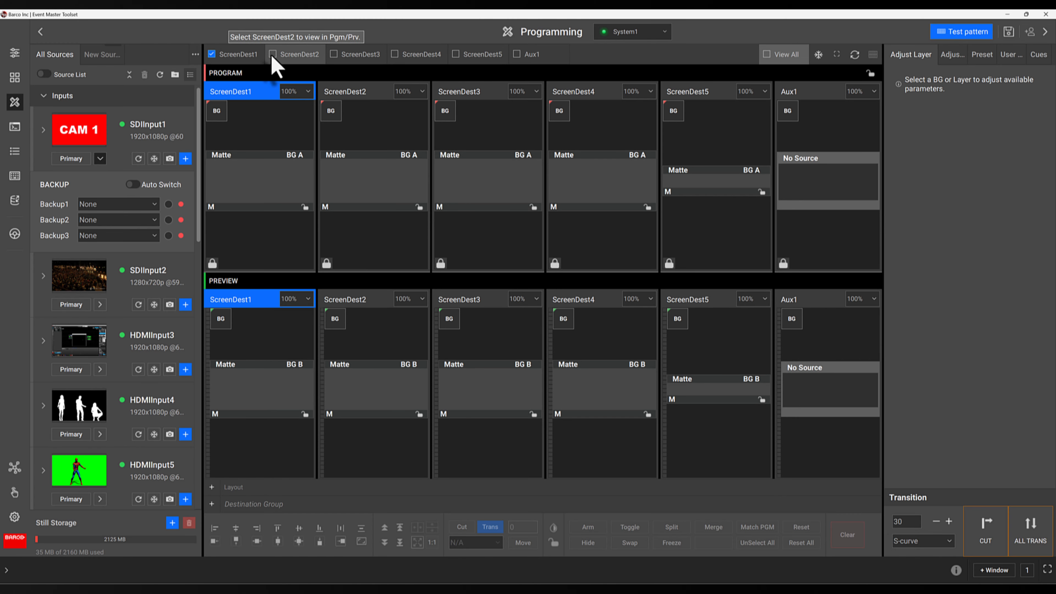
click(273, 54)
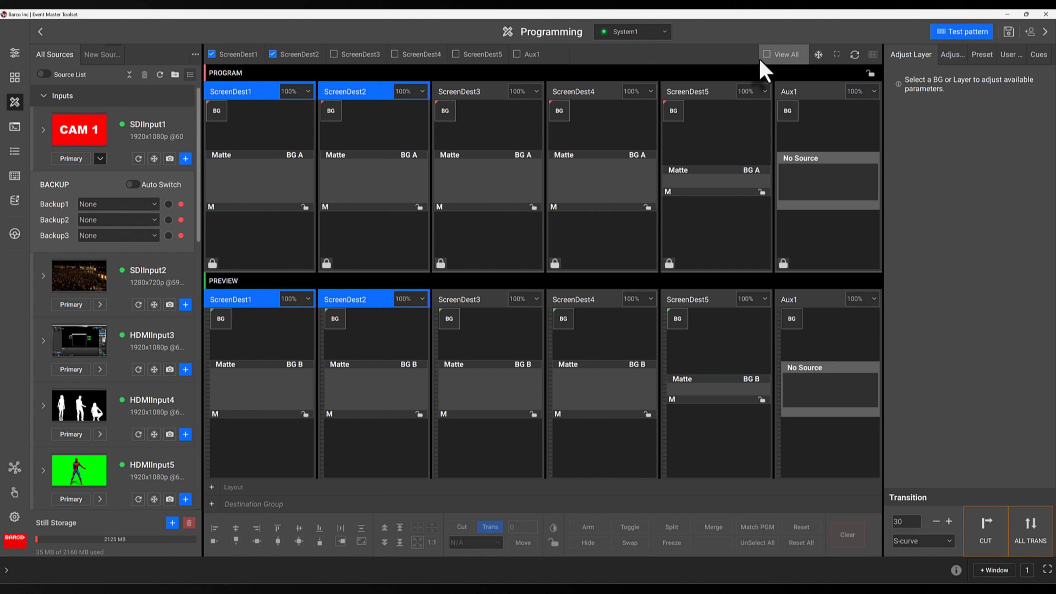
click(767, 55)
click(767, 54)
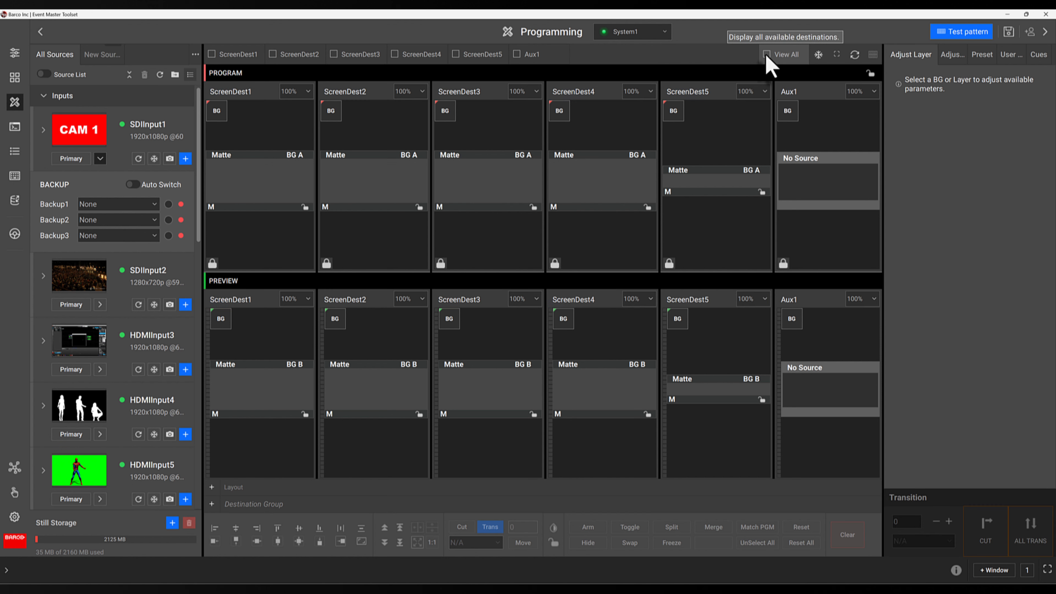
click(767, 55)
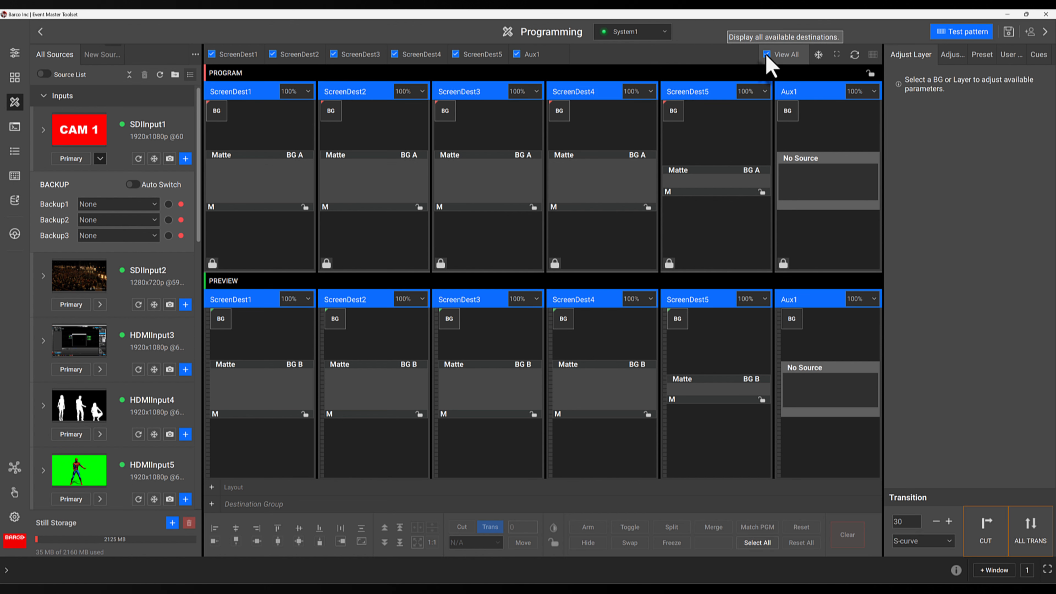
Freeze and unfreeze the outputs, then turn on output AOI markers for all destinations
click(818, 54)
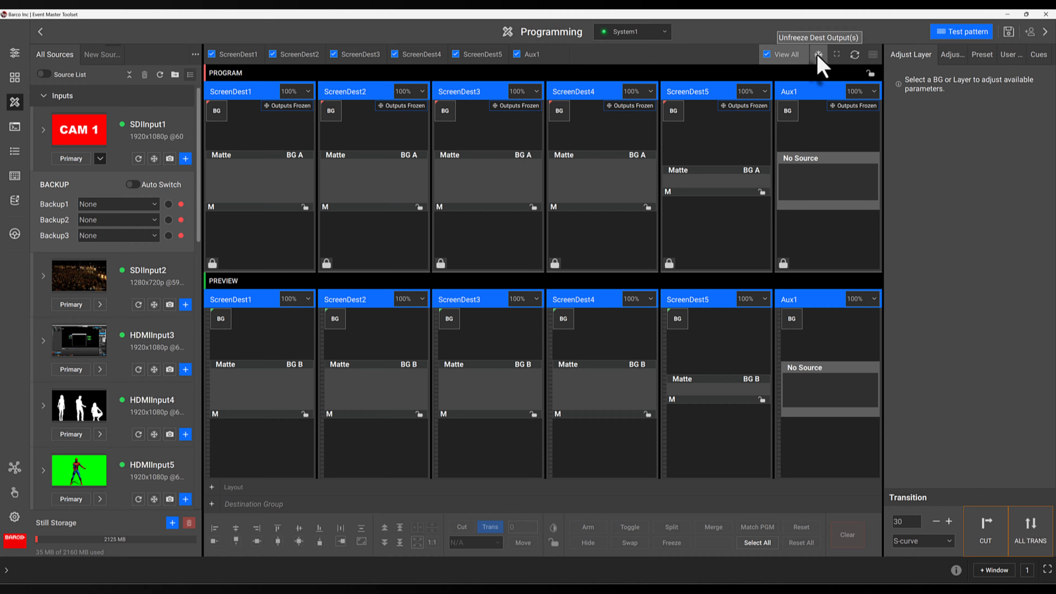
click(818, 55)
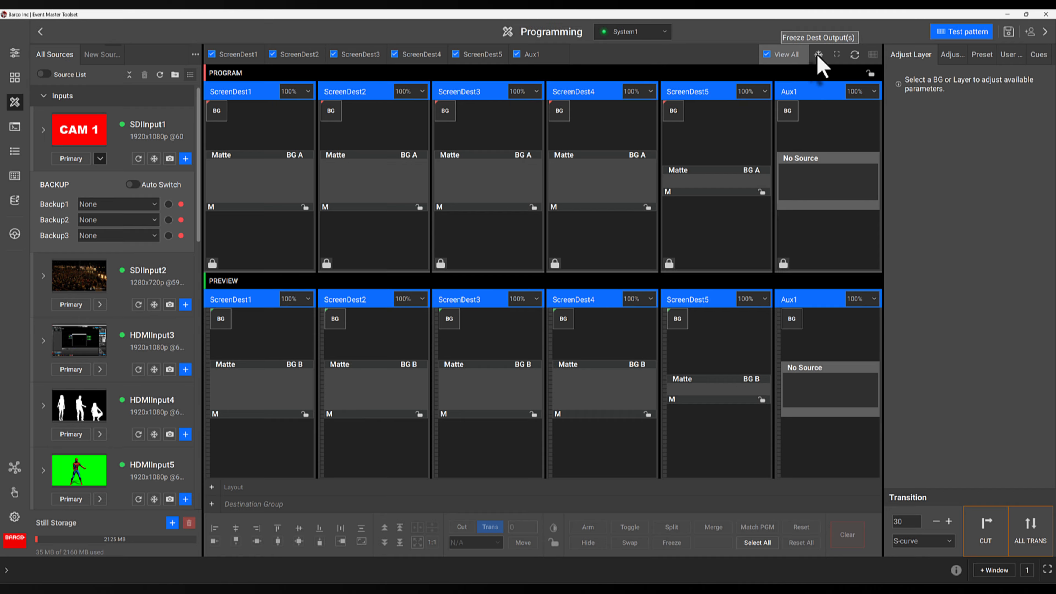
click(837, 57)
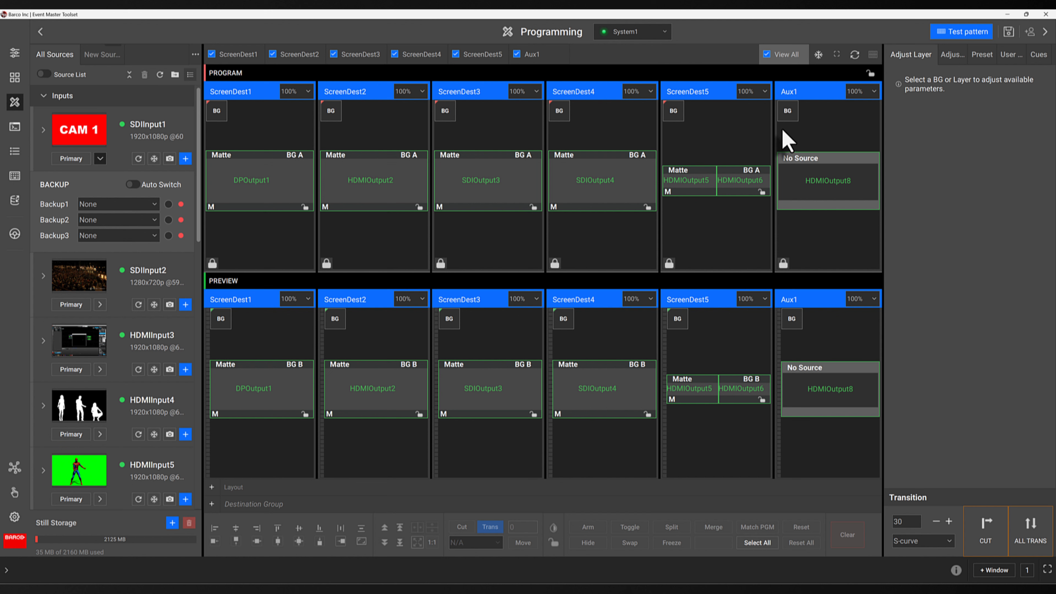
mouse_move(776, 136)
mouse_down()
mouse_move(741, 134)
mouse_move(780, 154)
mouse_up()
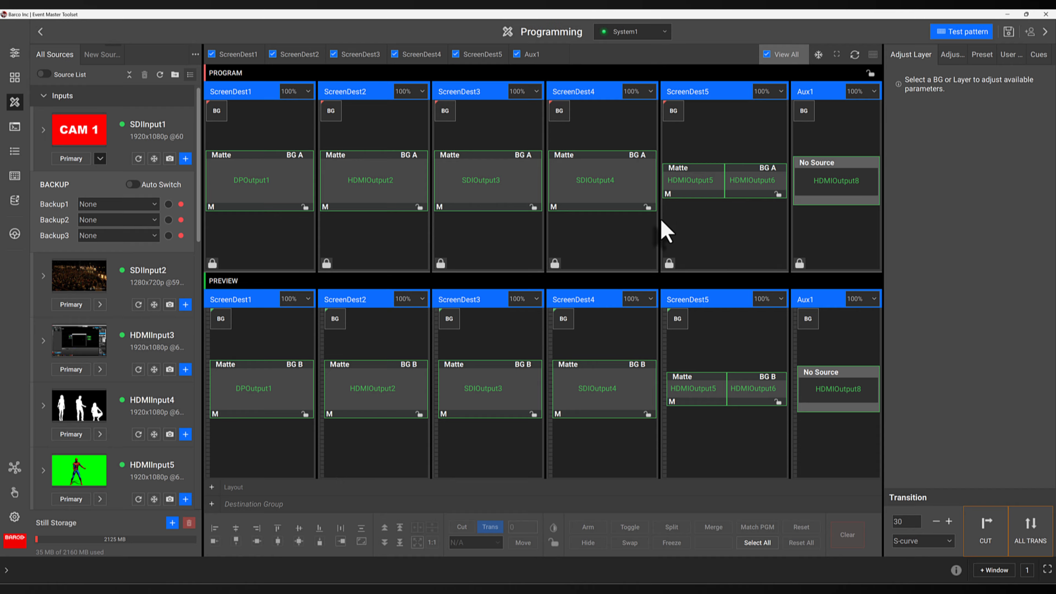
drag(658, 219, 606, 219)
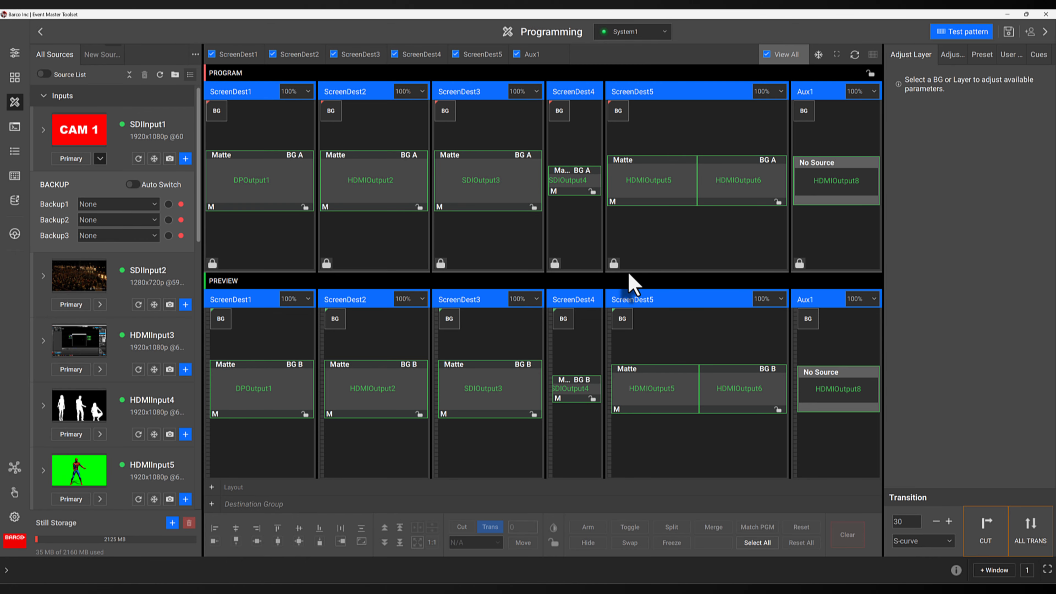
mouse_move(629, 273)
mouse_down()
mouse_move(630, 330)
mouse_move(631, 267)
mouse_up()
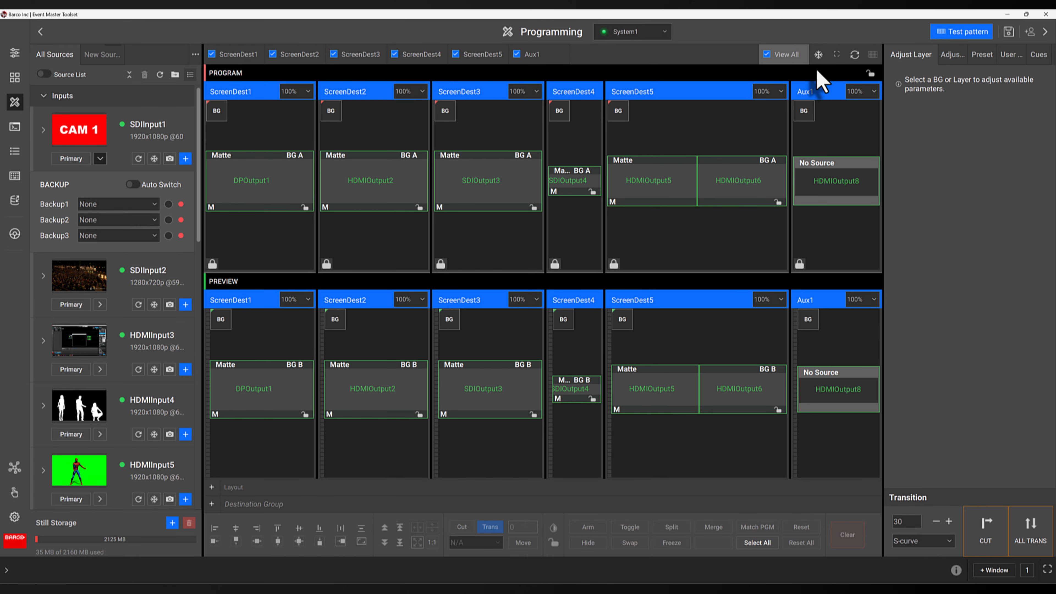
click(853, 55)
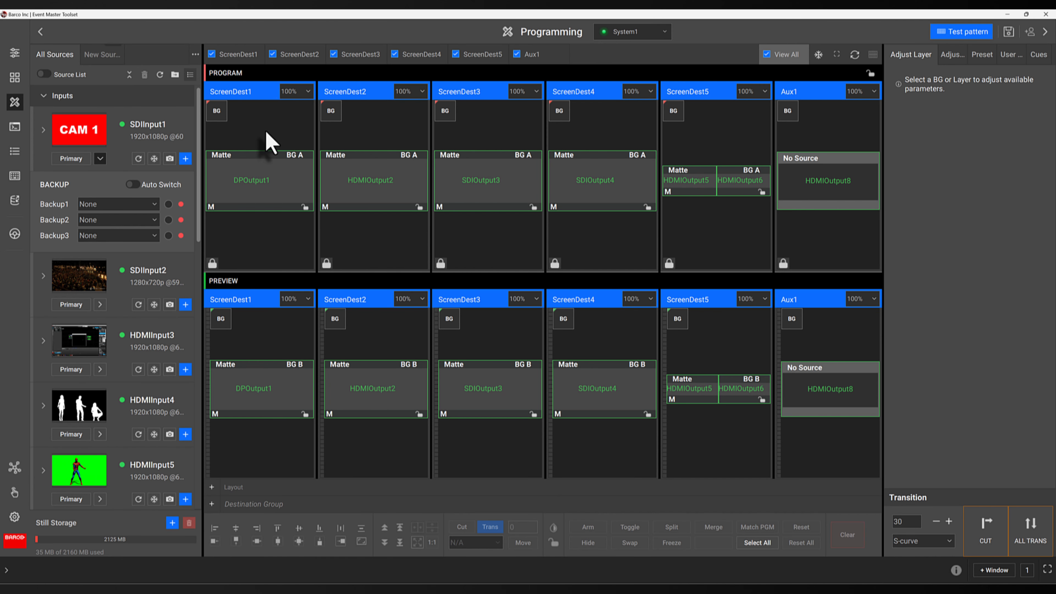
Show only ScreenDest1 in Program and Preview, toggling Layer View off and on
click(238, 54)
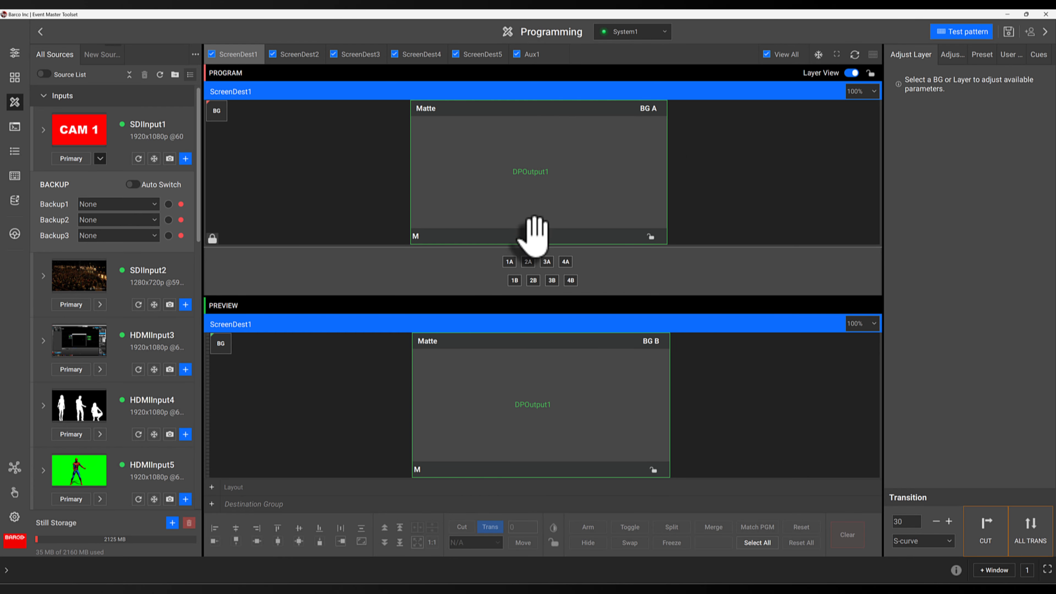
click(851, 73)
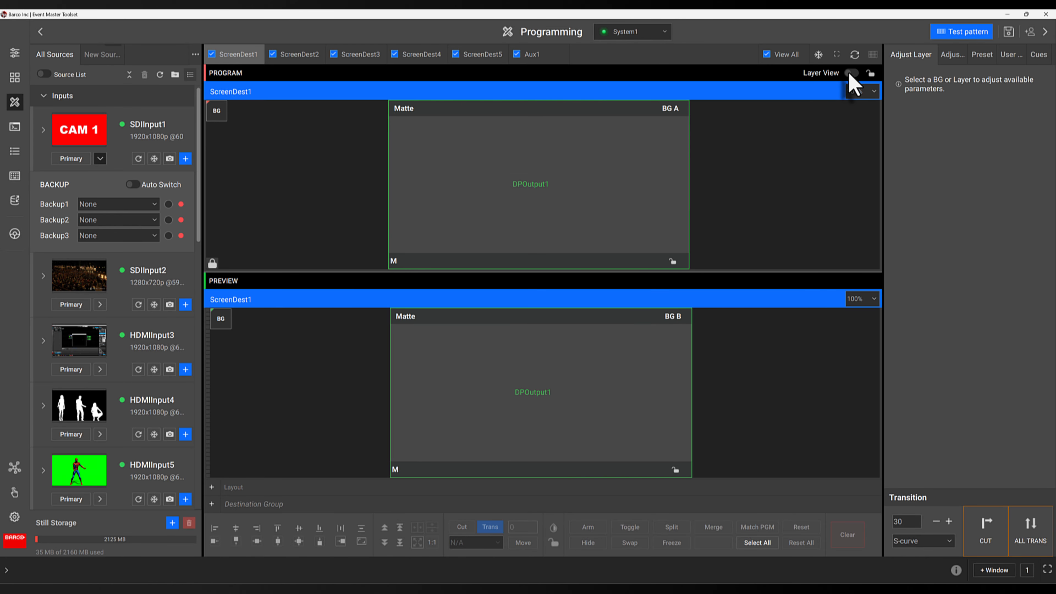
click(850, 73)
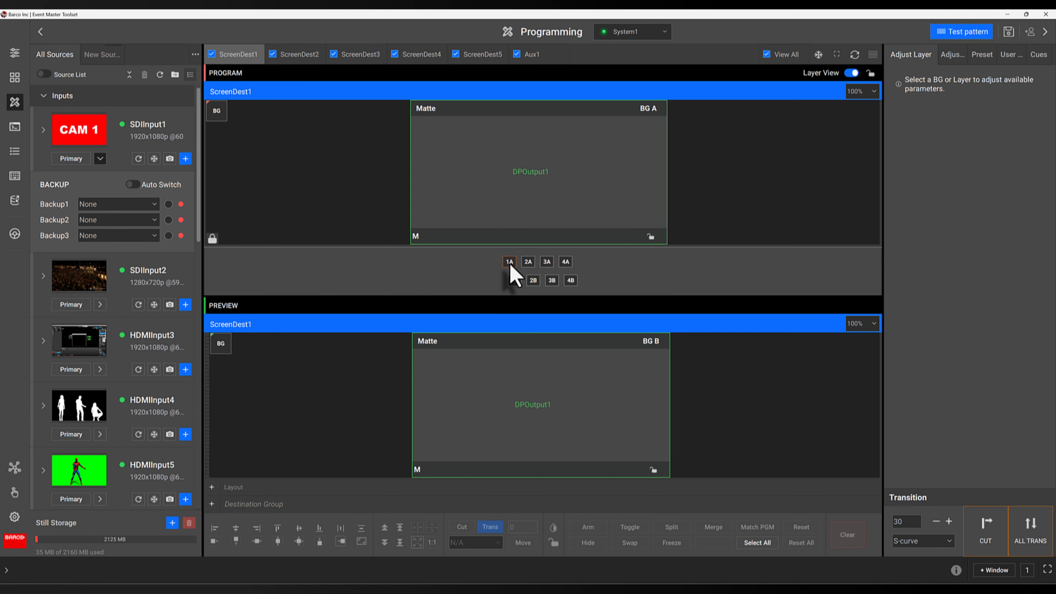
Add empty layer 1A to ScreenDest1's Preview, move it up-left, and open BG matte settings
drag(511, 266, 457, 361)
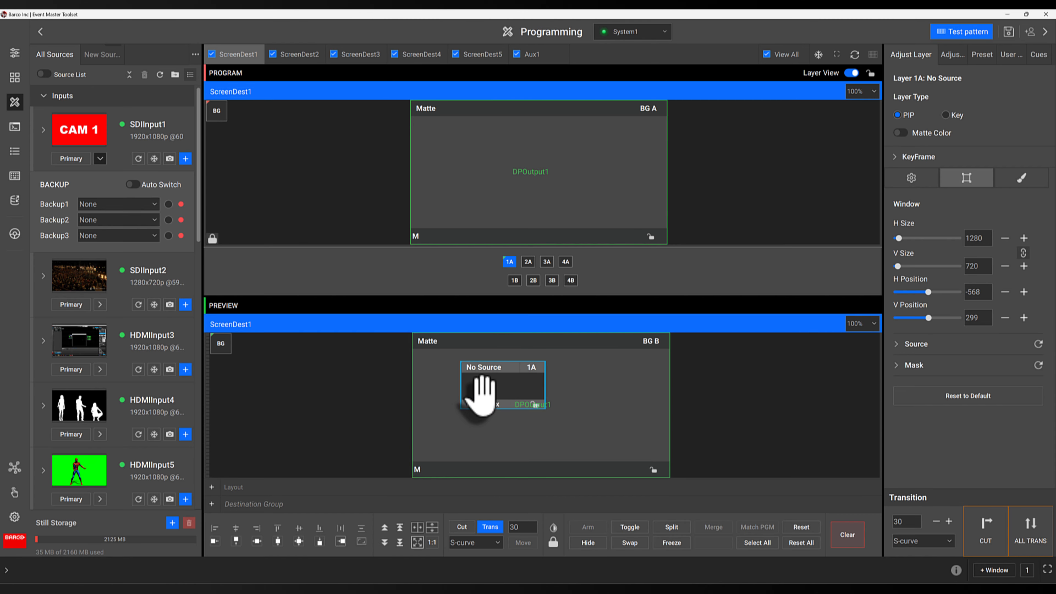
drag(517, 385, 478, 383)
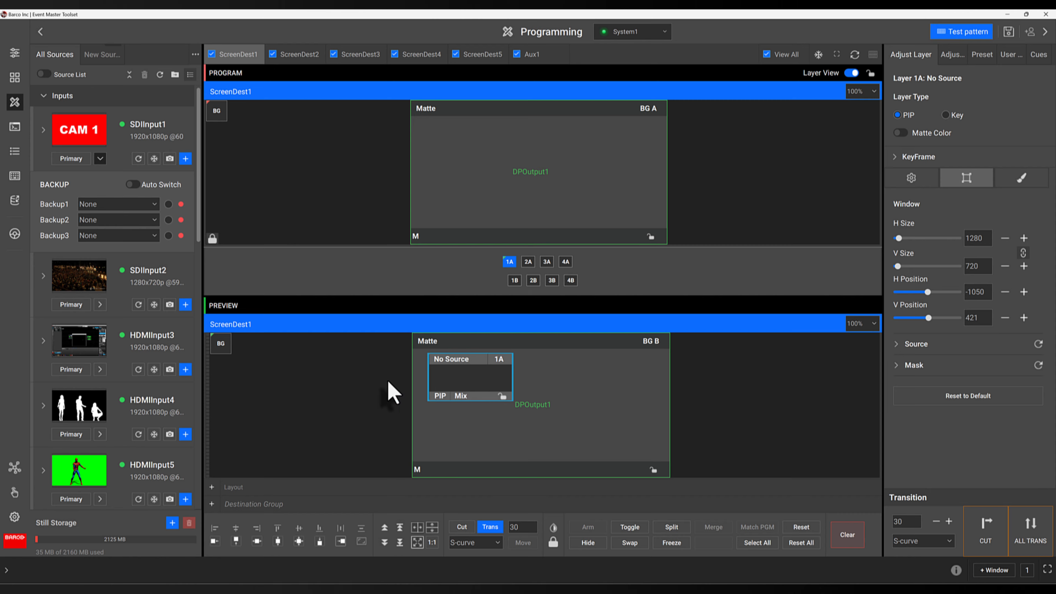
click(221, 344)
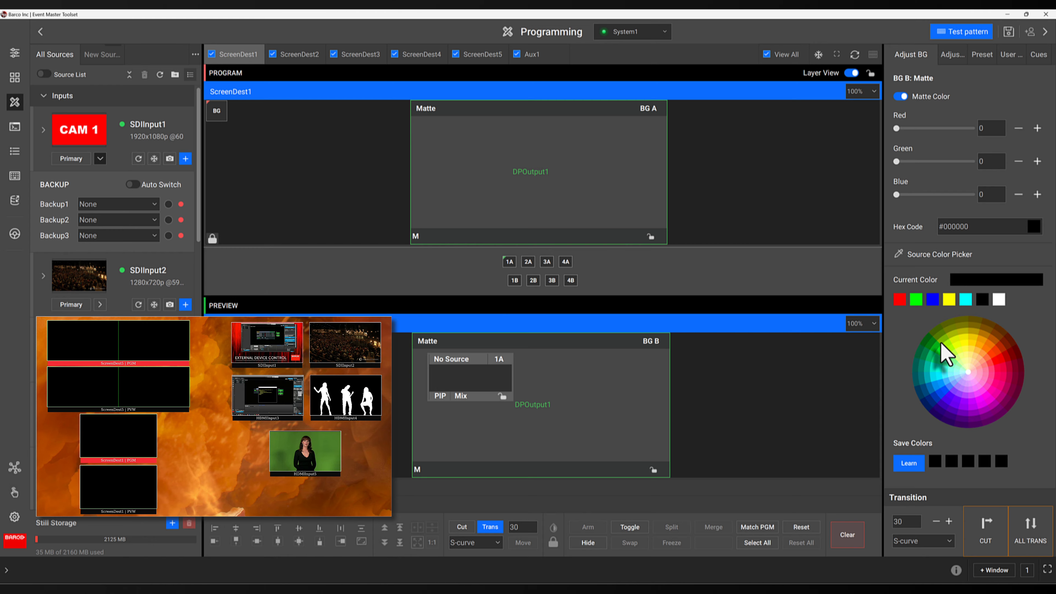
Set the preview matte to purple #4D00ED and place CAM 1 (SDIInput1) into layer 1A
click(949, 400)
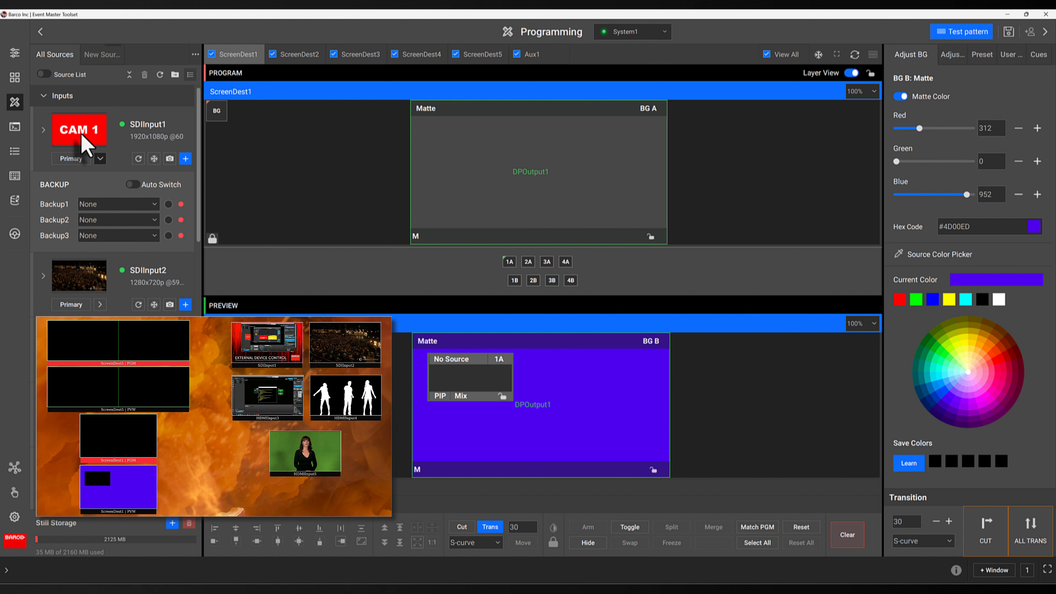
drag(82, 137, 451, 397)
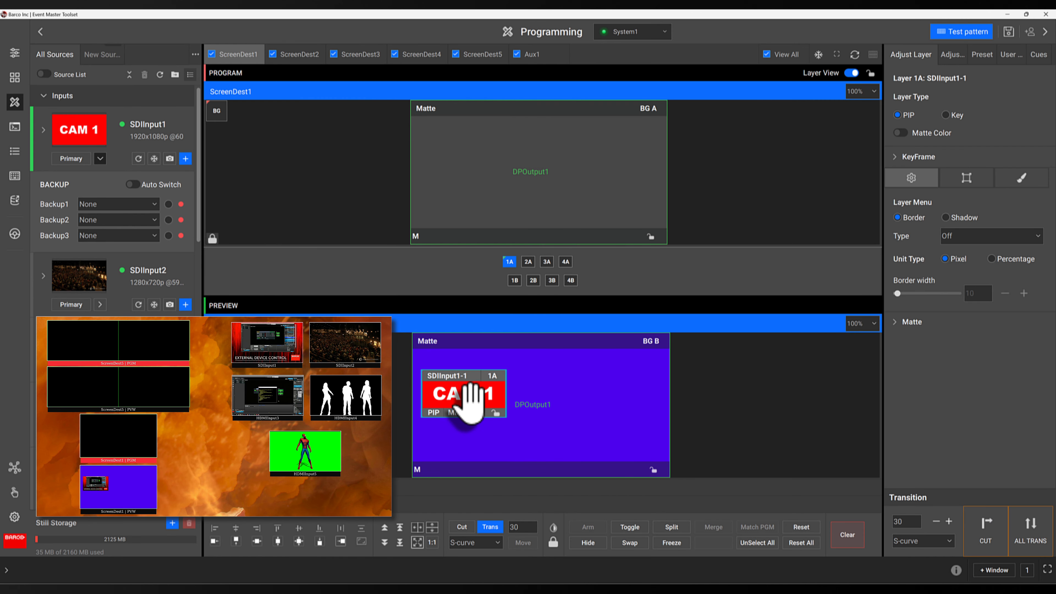
Shift CAM 1 right, add SDIInput2 beside it, and take the layout to Program
drag(476, 401, 472, 433)
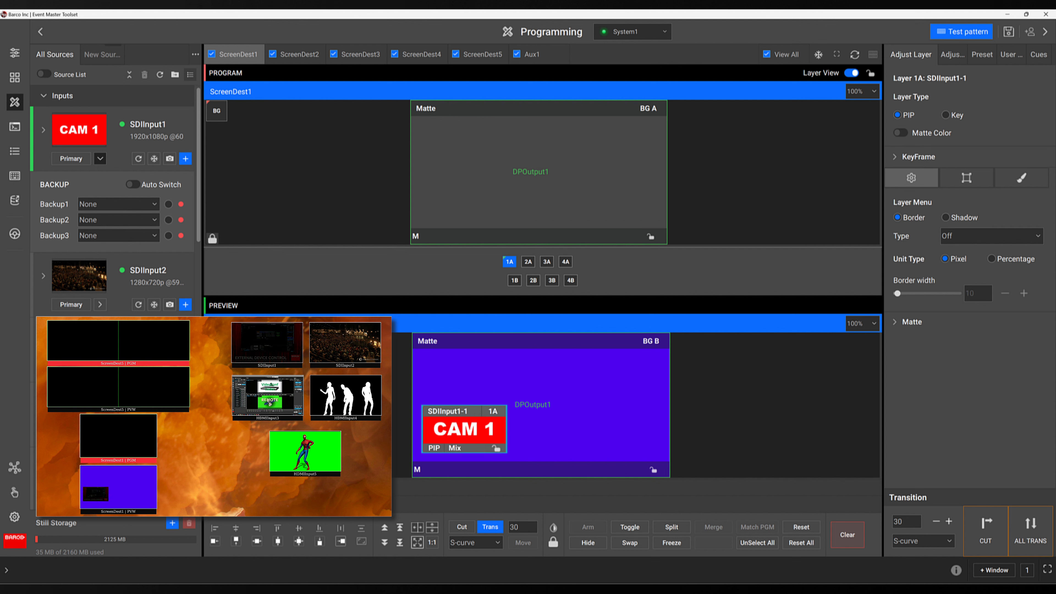
drag(83, 287, 622, 365)
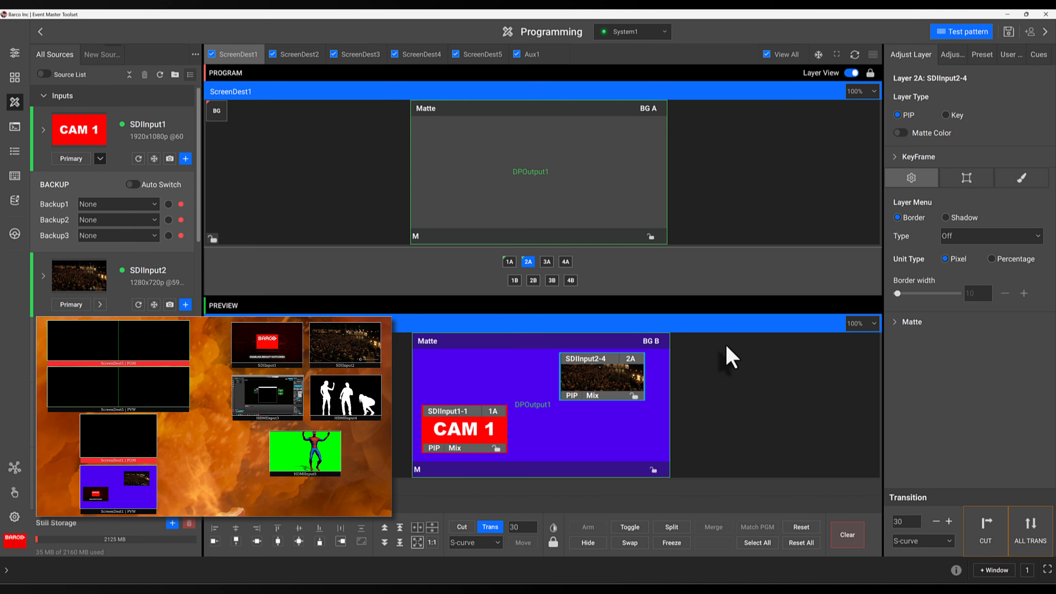
click(1051, 537)
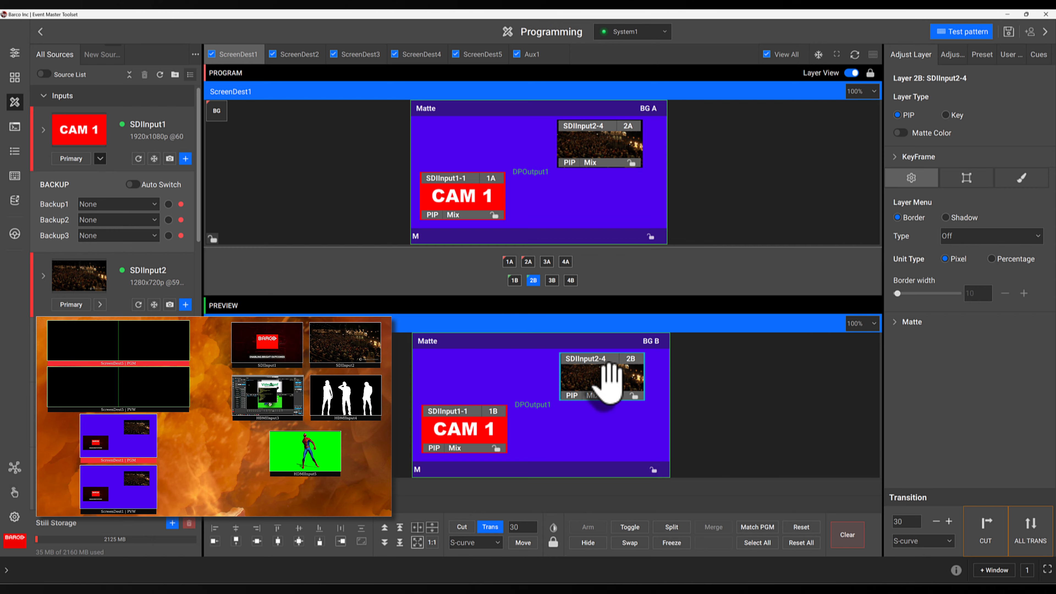
In Preview, move the SDIInput2 layer left and enlarge the CAM 1 layer
drag(607, 376, 515, 424)
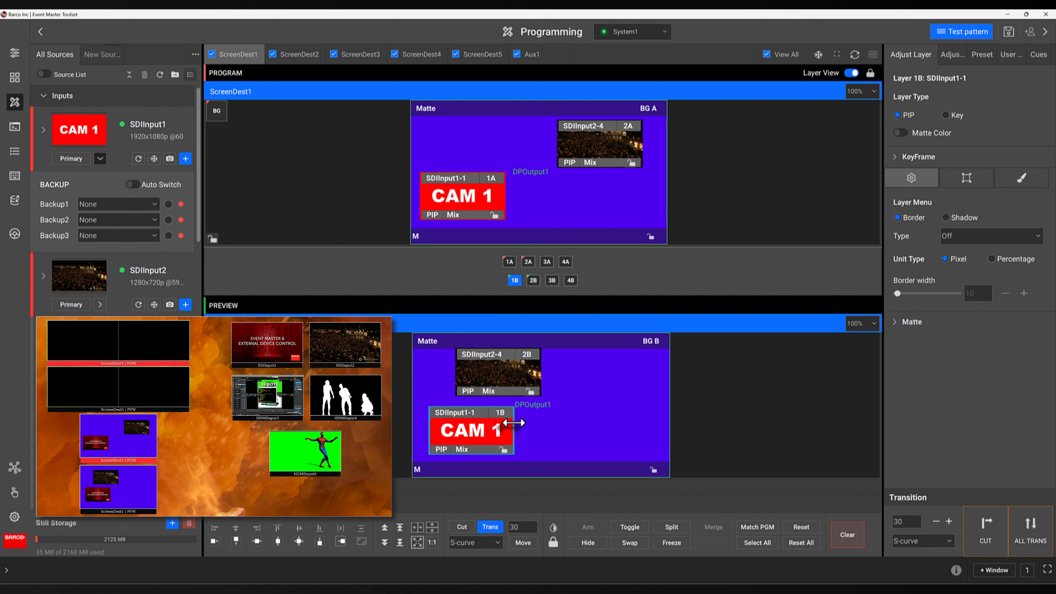
drag(513, 423, 549, 443)
drag(483, 432, 605, 449)
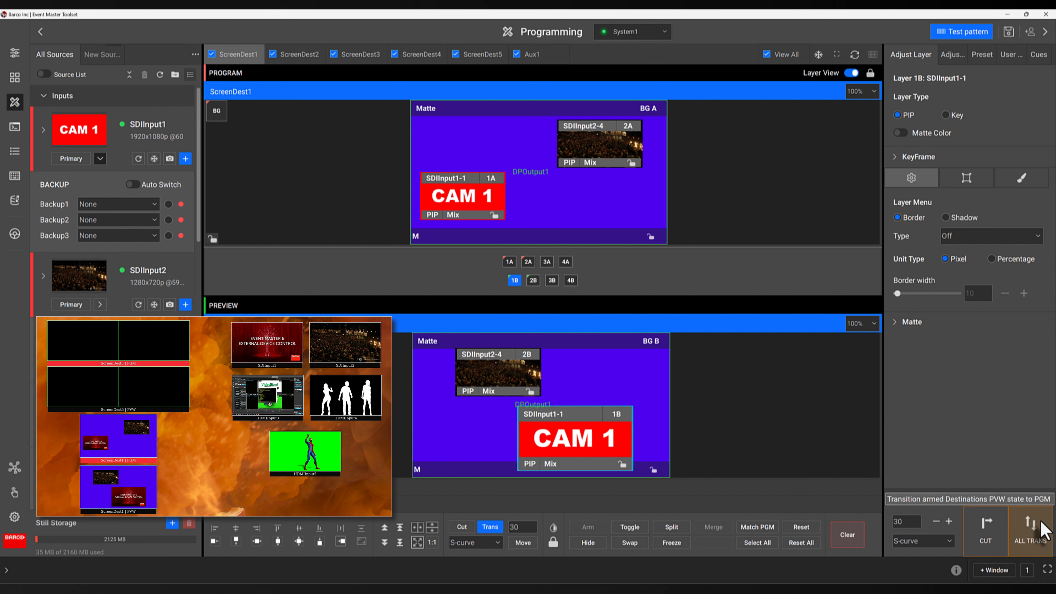
Take the rearranged ScreenDest1 preview live with ALL TRANS
click(1039, 530)
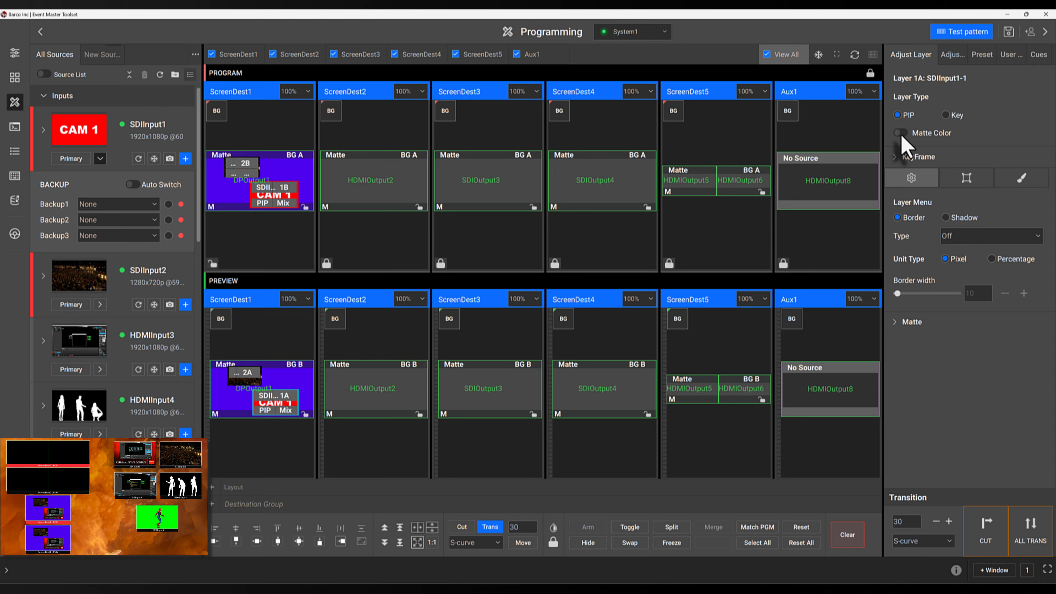
Toggle KeyFrame and expand Matte to show layer 1A's black #000000 matte settings
click(896, 158)
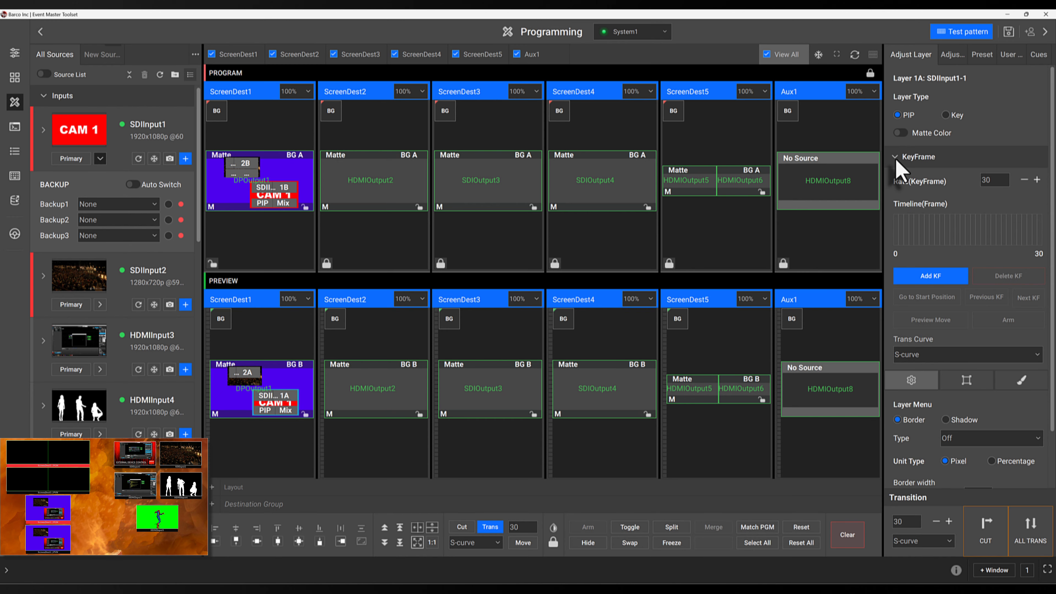
click(899, 159)
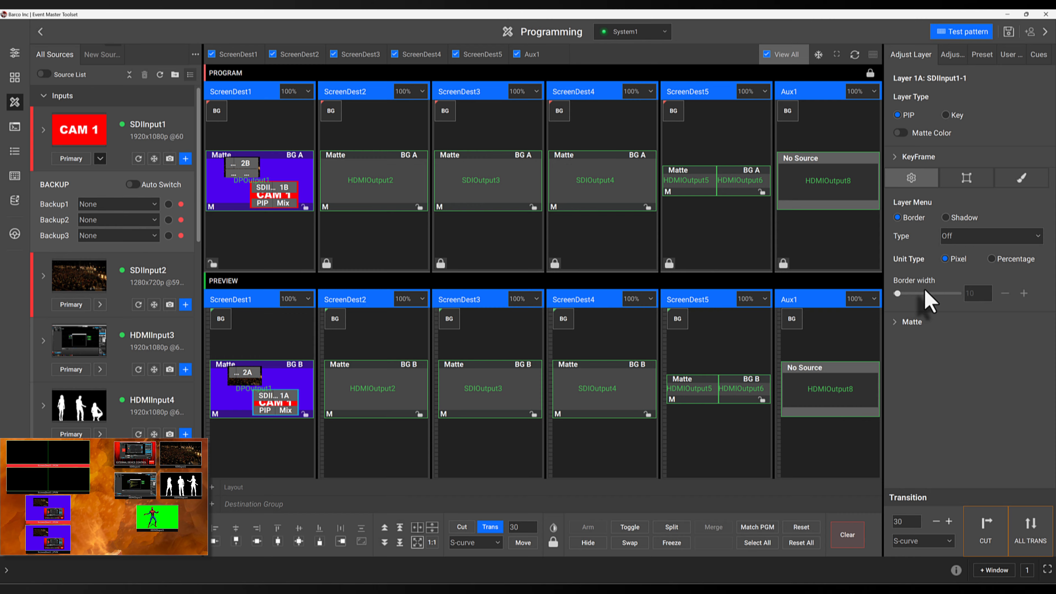
click(894, 324)
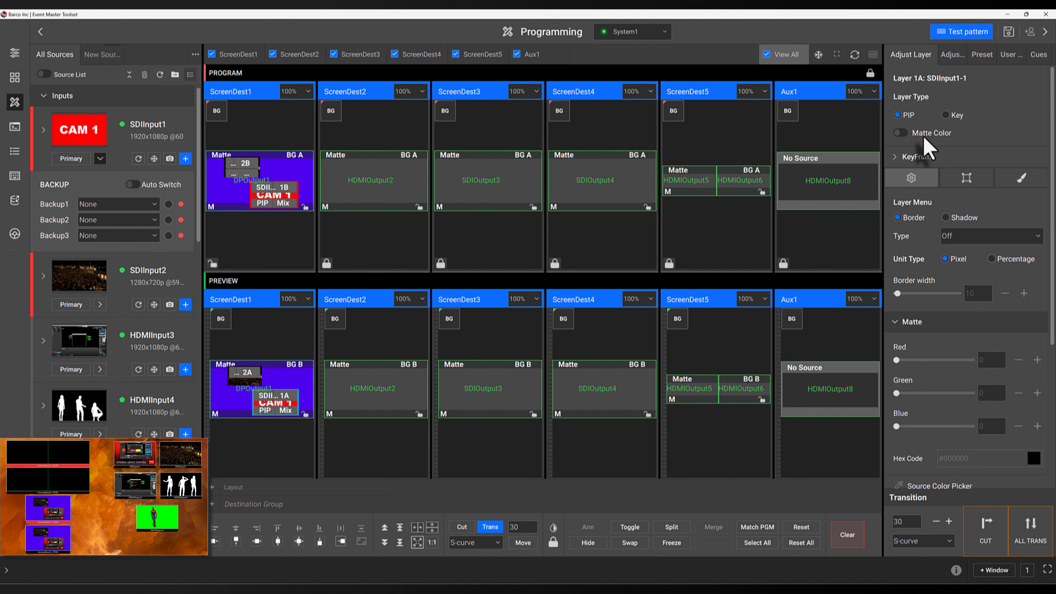
scroll(928, 339, down, 3)
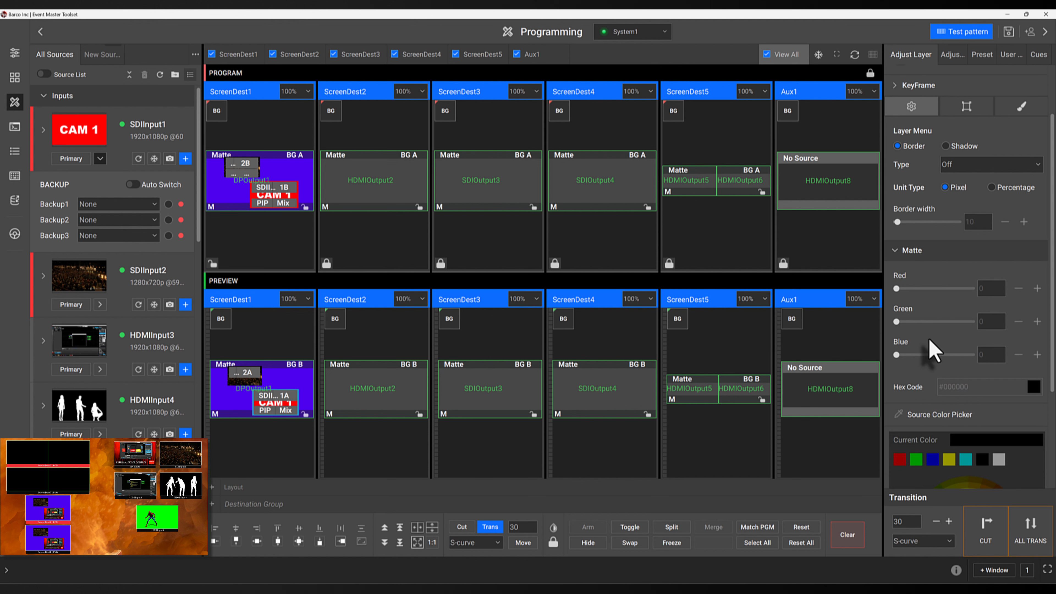
Set layer 1A's window to 1920 × 1080 at H Position 600, V Position 0
scroll(929, 339, up, 1)
scroll(929, 338, up, 2)
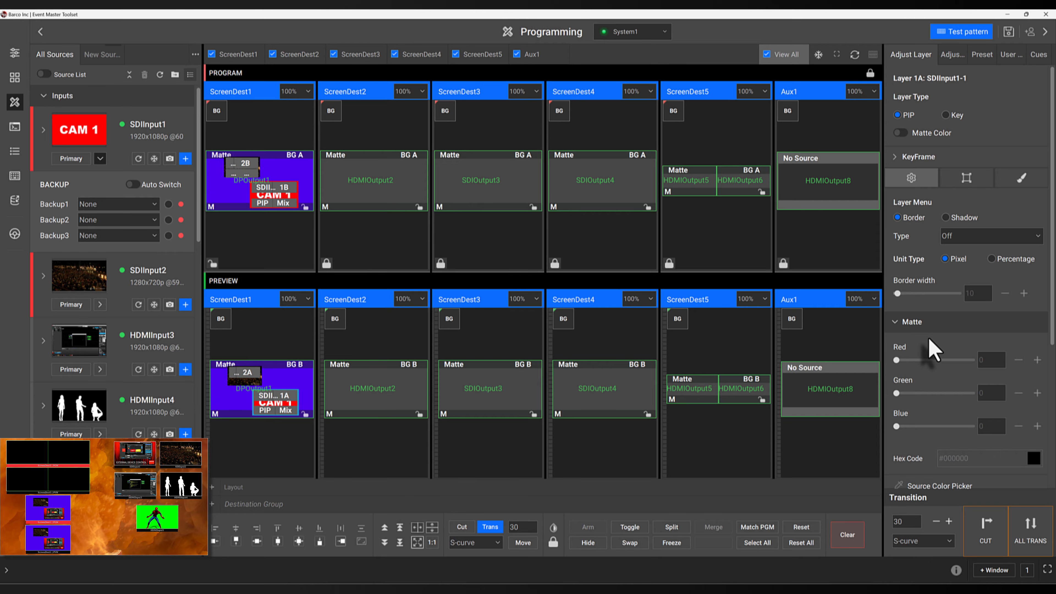
click(967, 183)
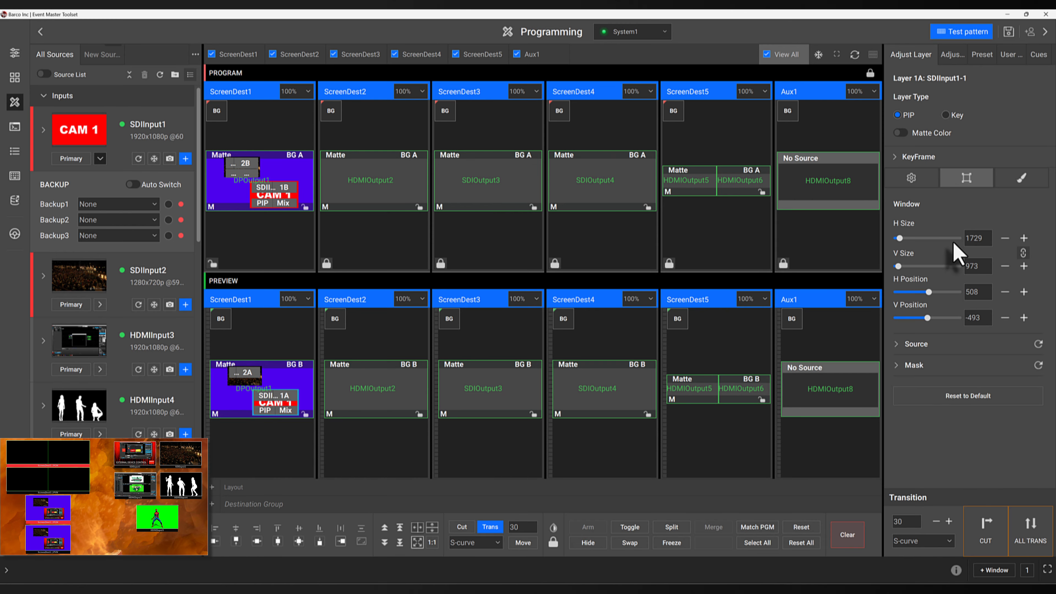
double_click(977, 238)
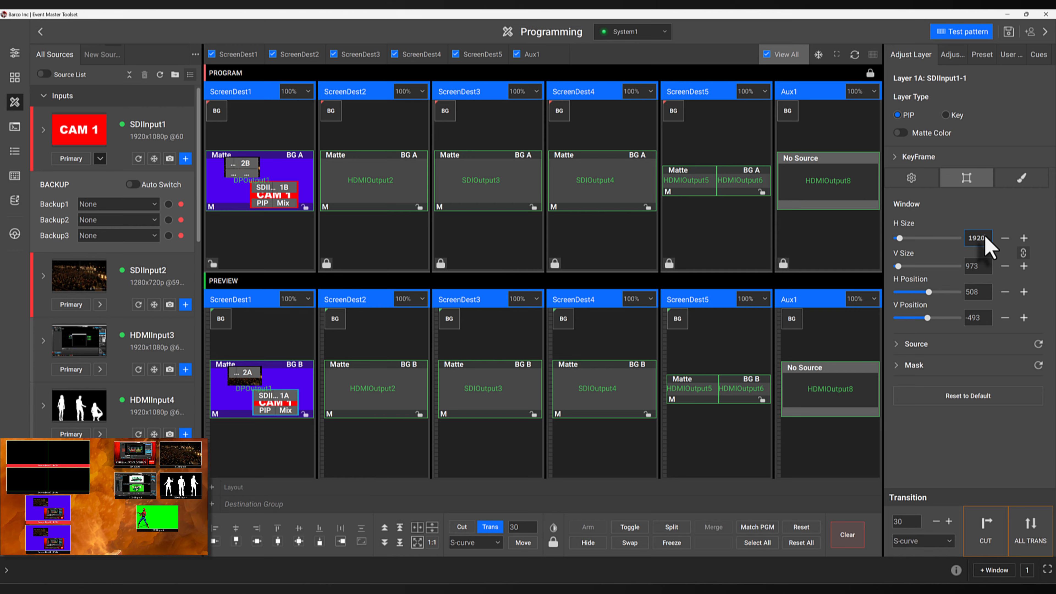
key(Return)
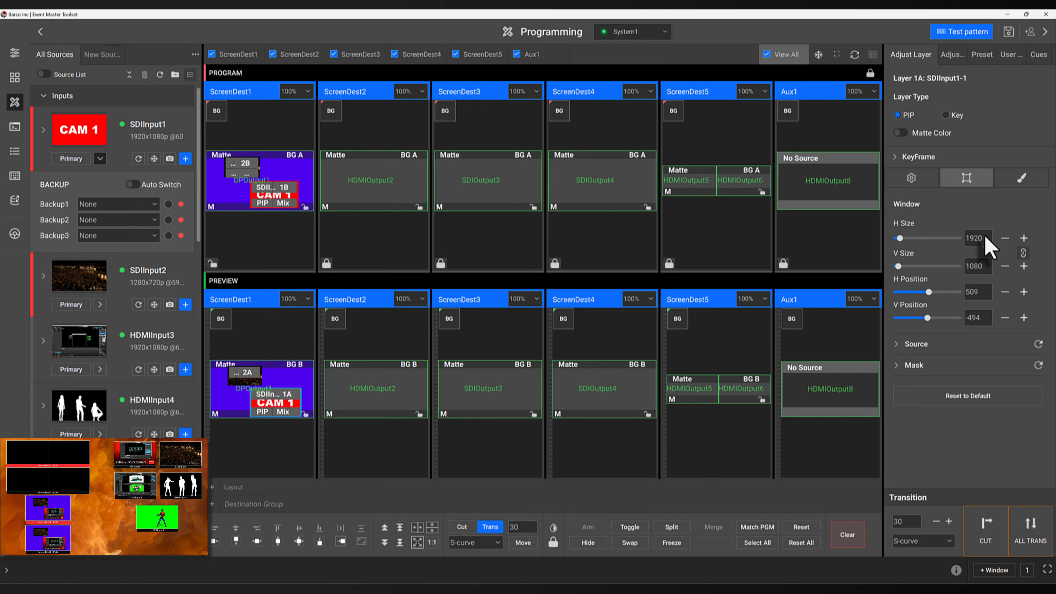
double_click(975, 292)
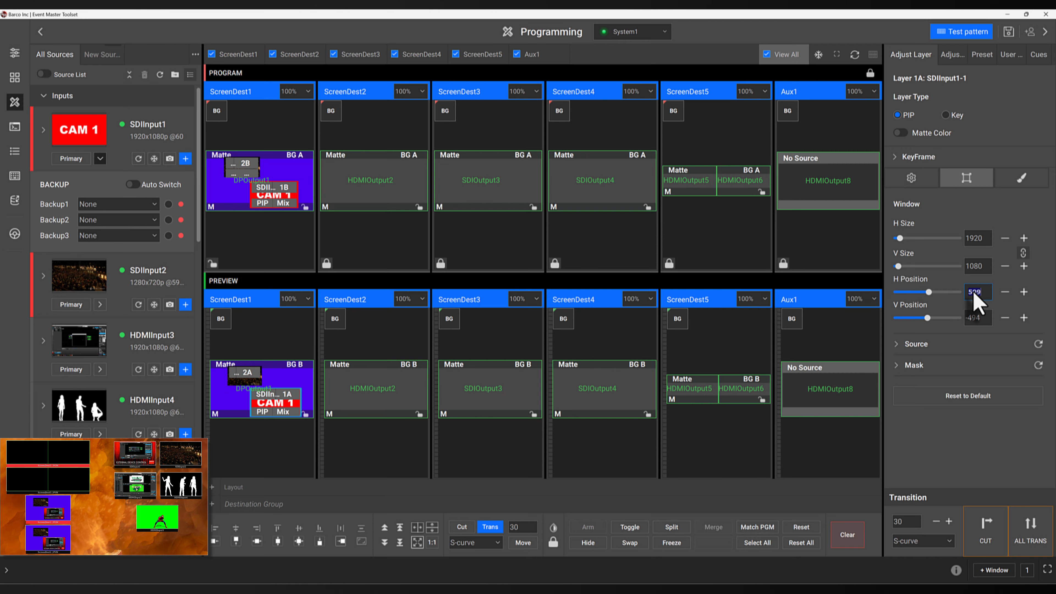
text(600)
key(Tab)
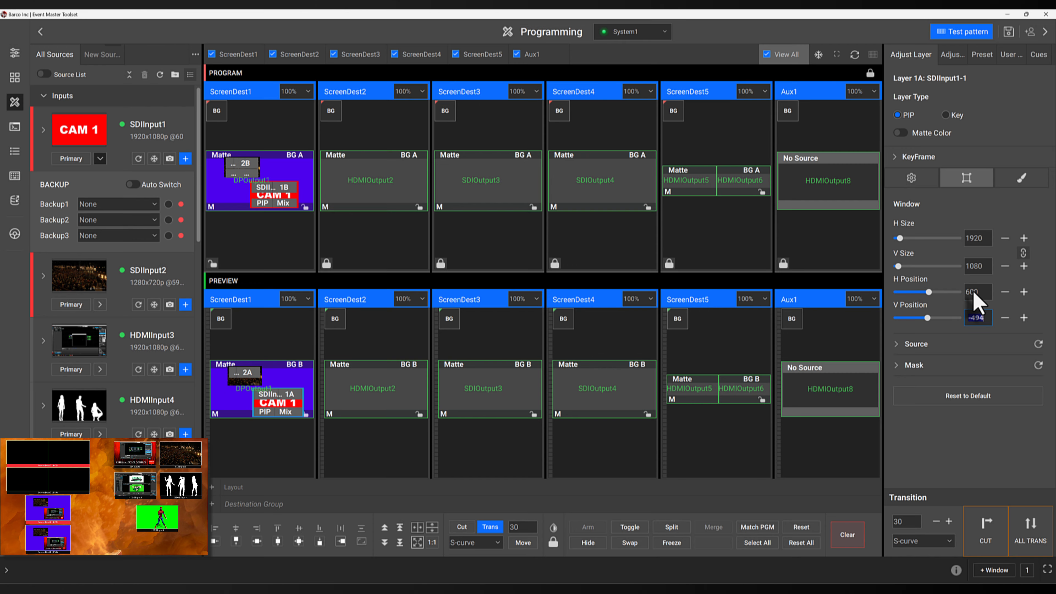
key(Return)
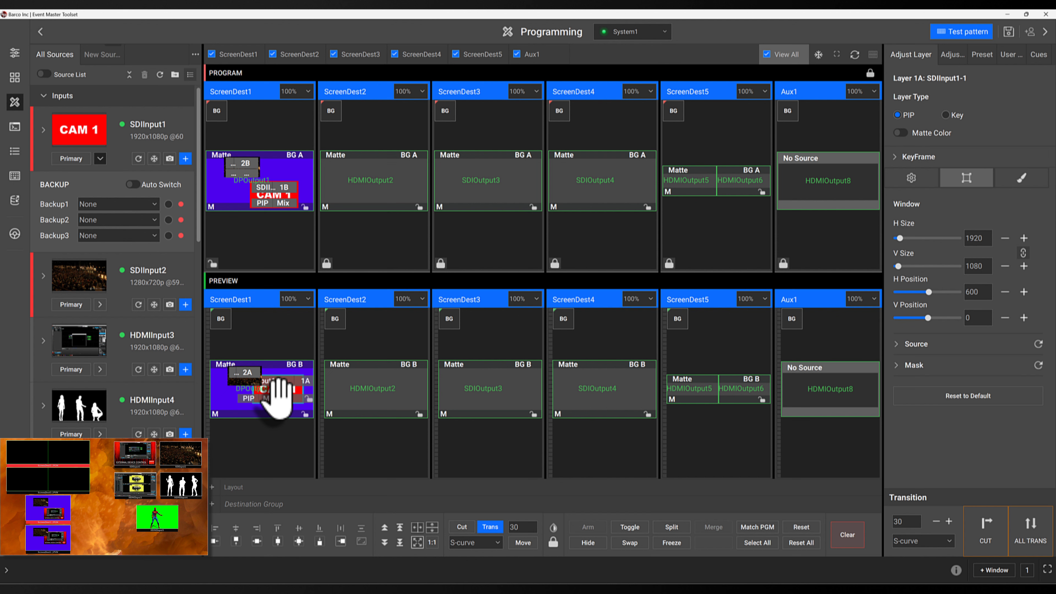
Expand Source and Mask, then reset layer 1A's window to default 1280×720 at 0,0
click(898, 344)
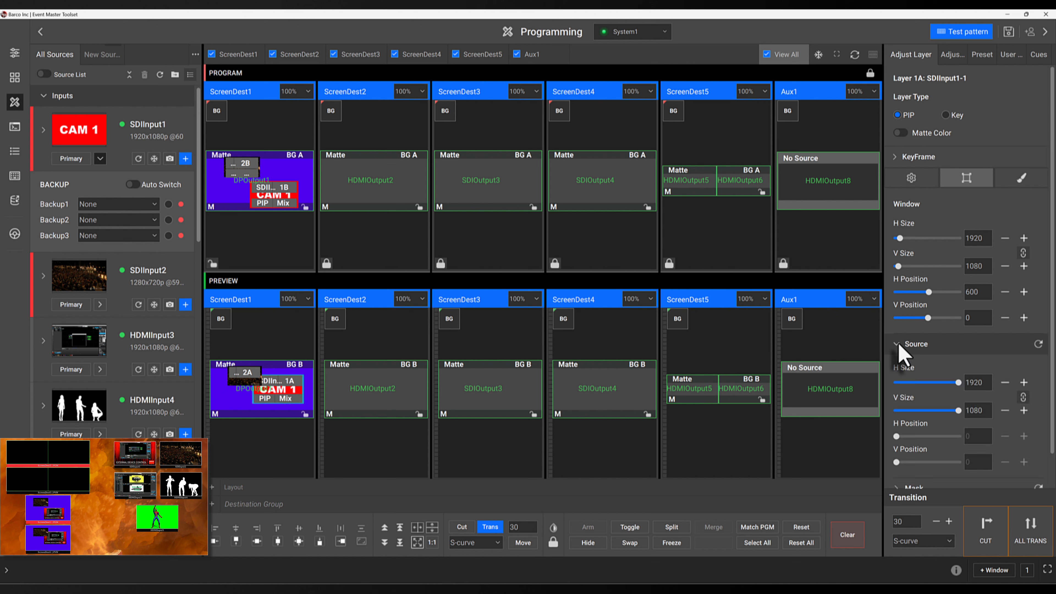
scroll(900, 358, down, 1)
scroll(901, 360, down, 1)
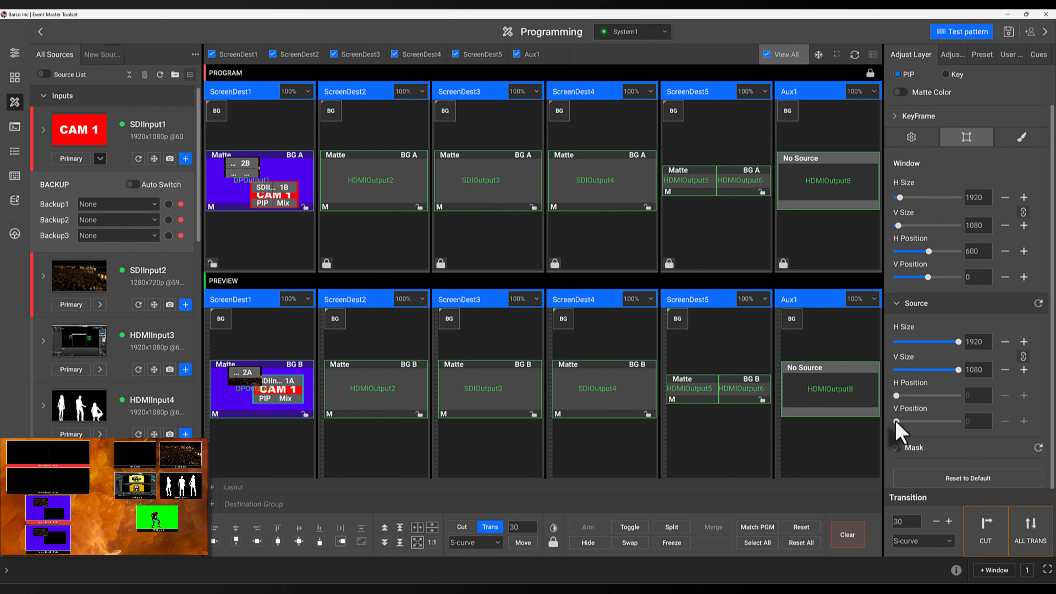
click(898, 449)
scroll(905, 418, down, 5)
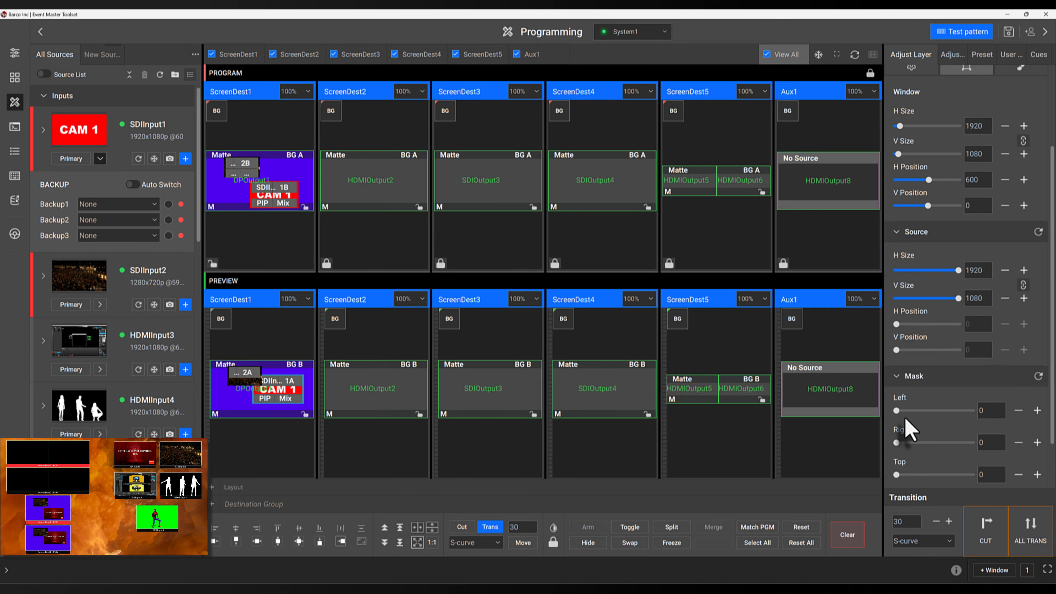
scroll(904, 419, down, 2)
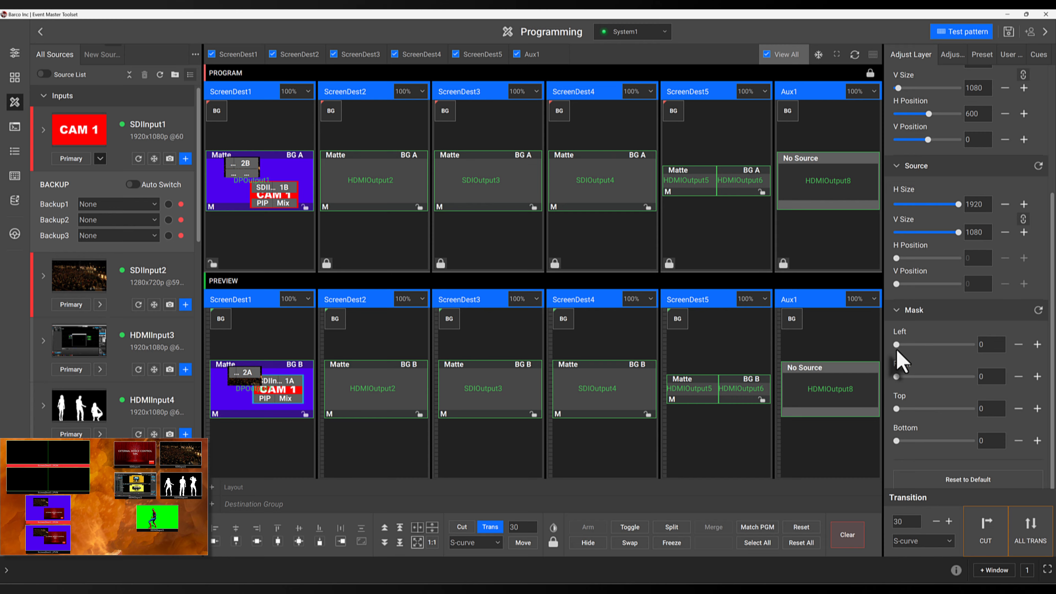
click(928, 479)
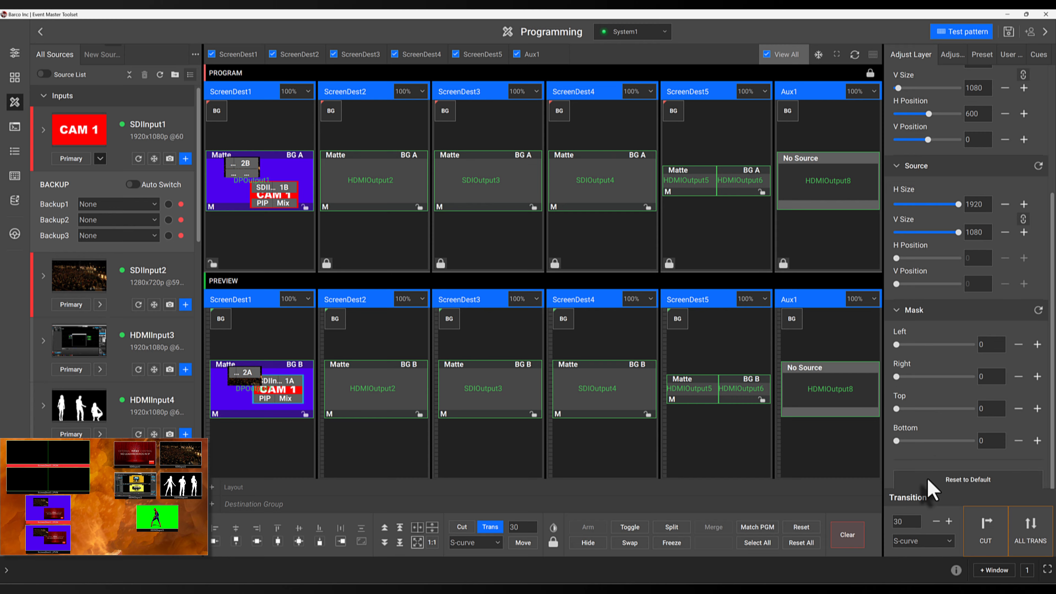
Open SDIInput1-1's source settings, showing aspect ratio 1.78 and 1920 × 1080 sizing
scroll(938, 377, up, 6)
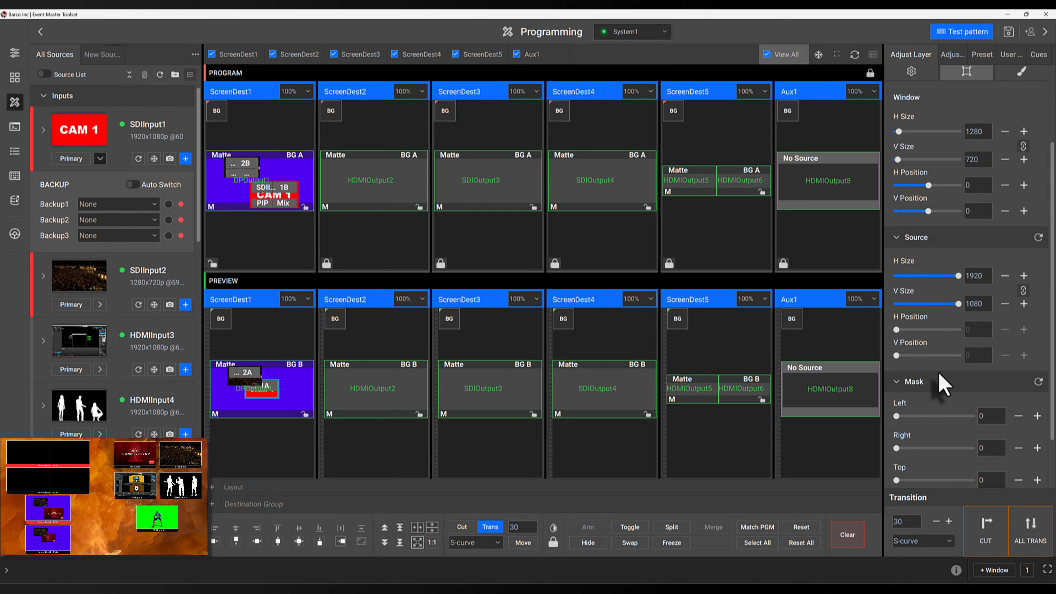
scroll(937, 379, up, 2)
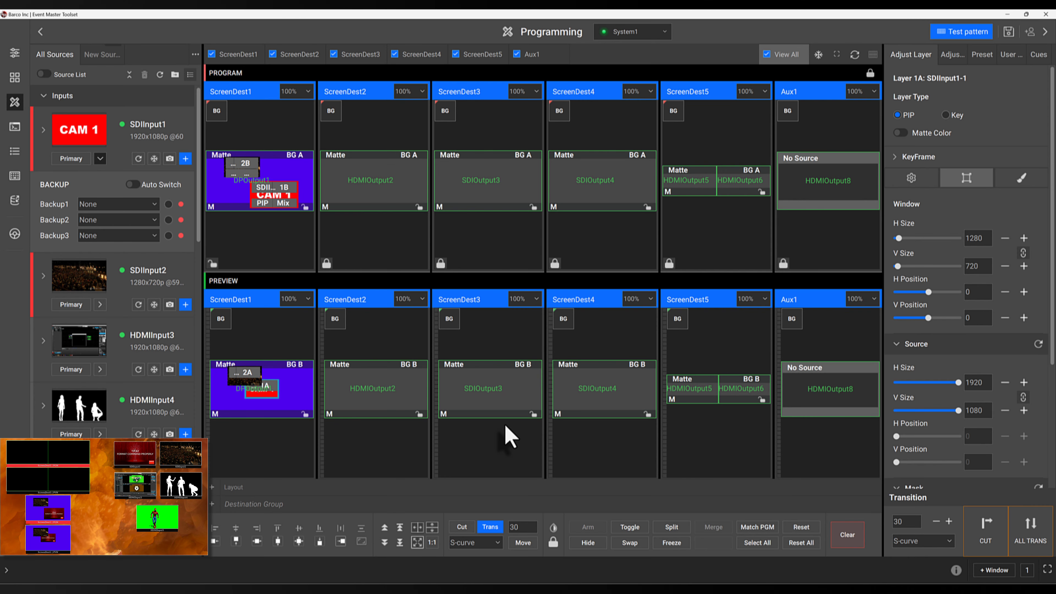
click(952, 58)
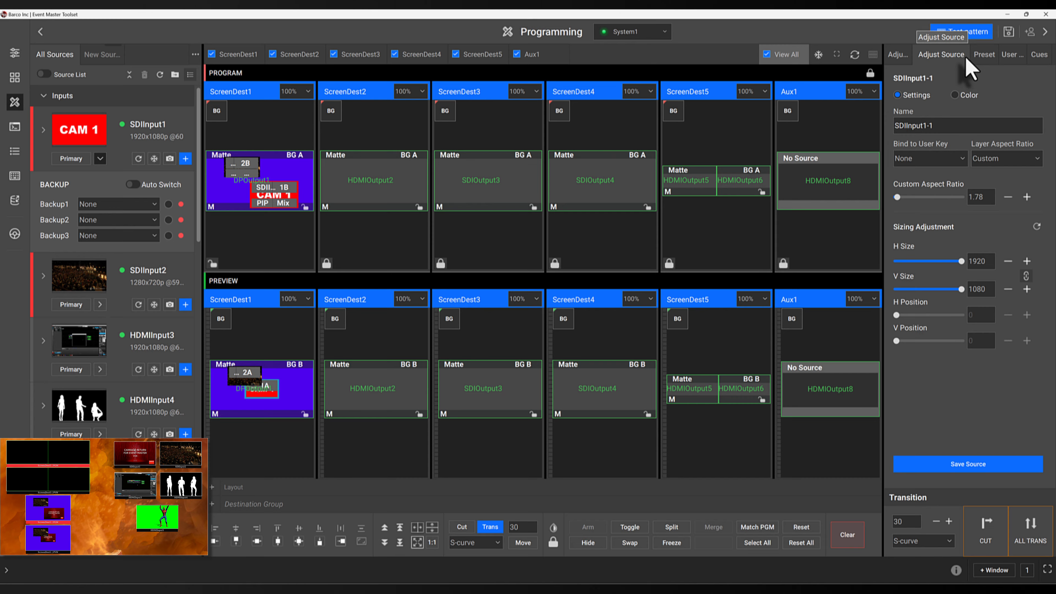
Browse the Preset, User Key and Cues panels, then show only ScreenDest1 in Layer View
click(985, 55)
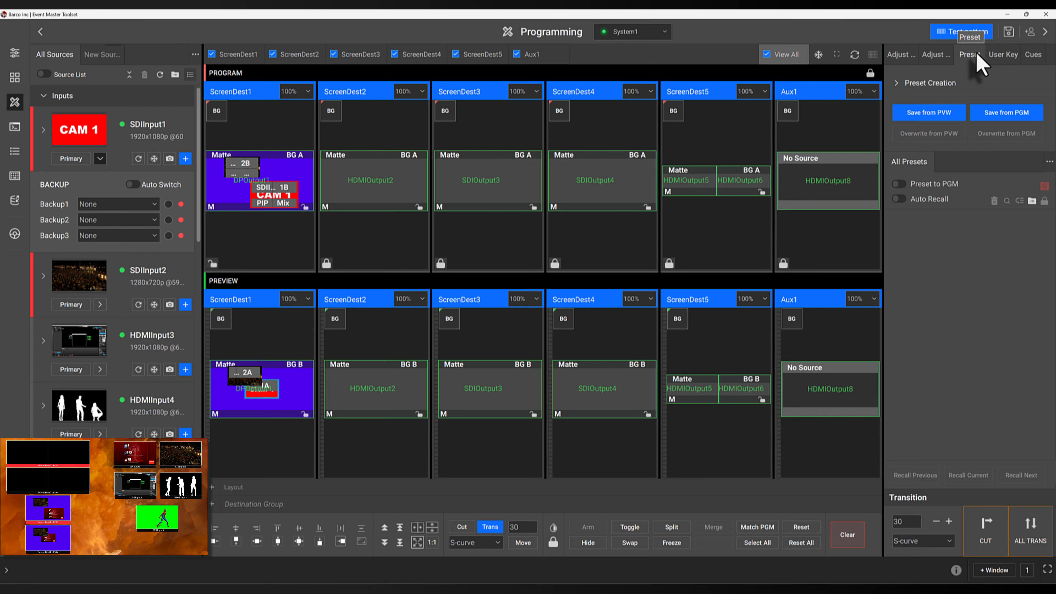
click(1002, 60)
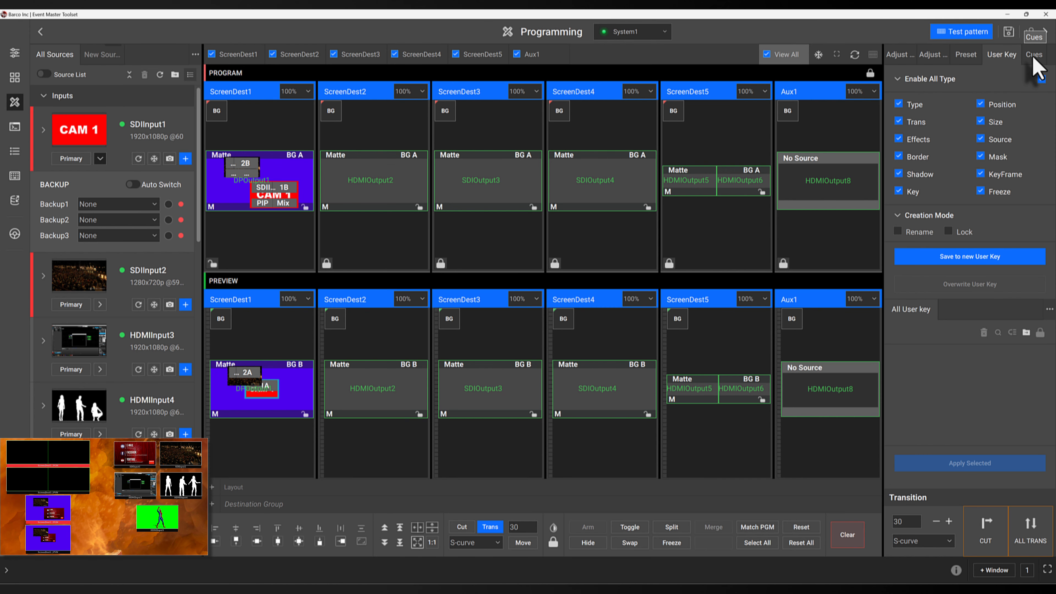
click(1034, 58)
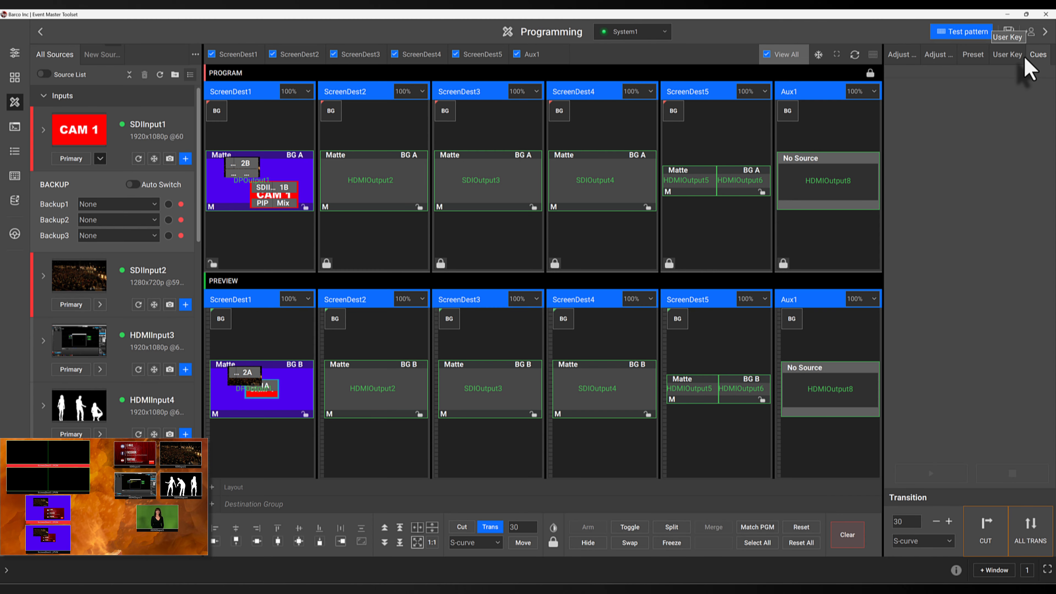
click(242, 58)
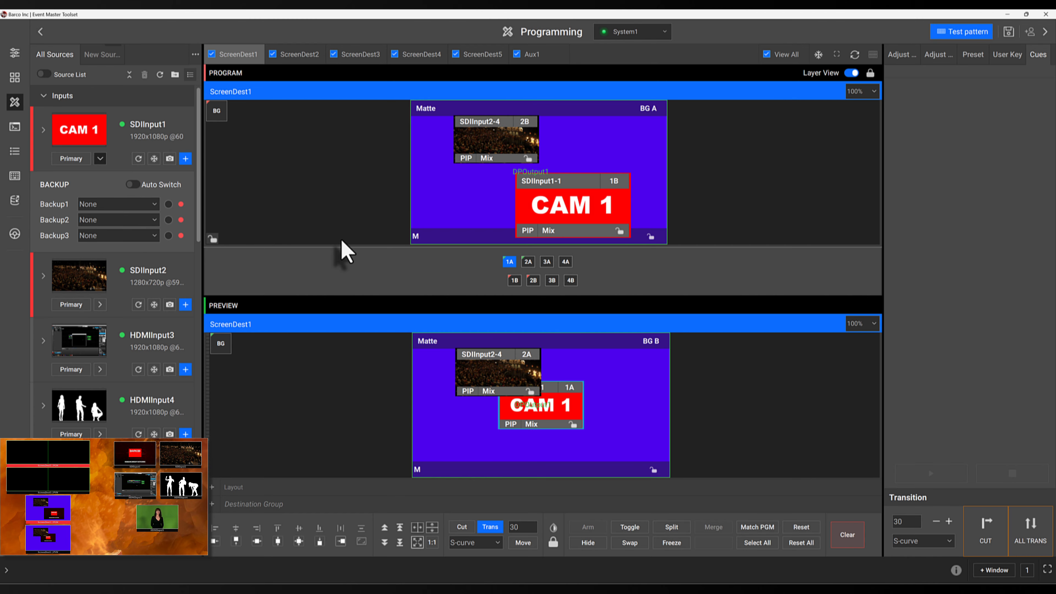
Clear the CAM 1 and SDIInput2-4 layers from Preview and transition the bare matte to Program
click(551, 410)
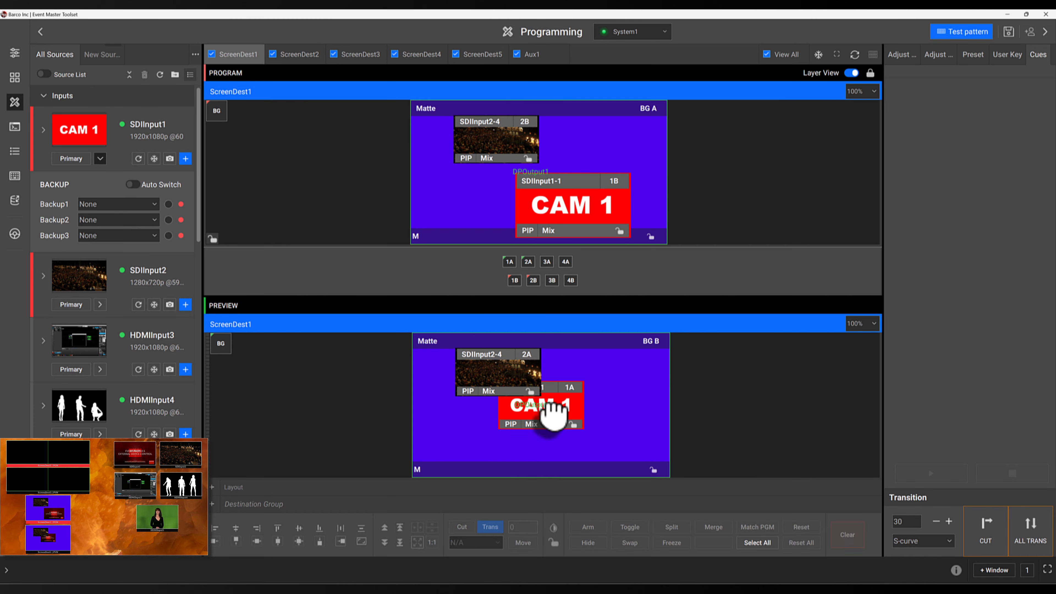
click(847, 536)
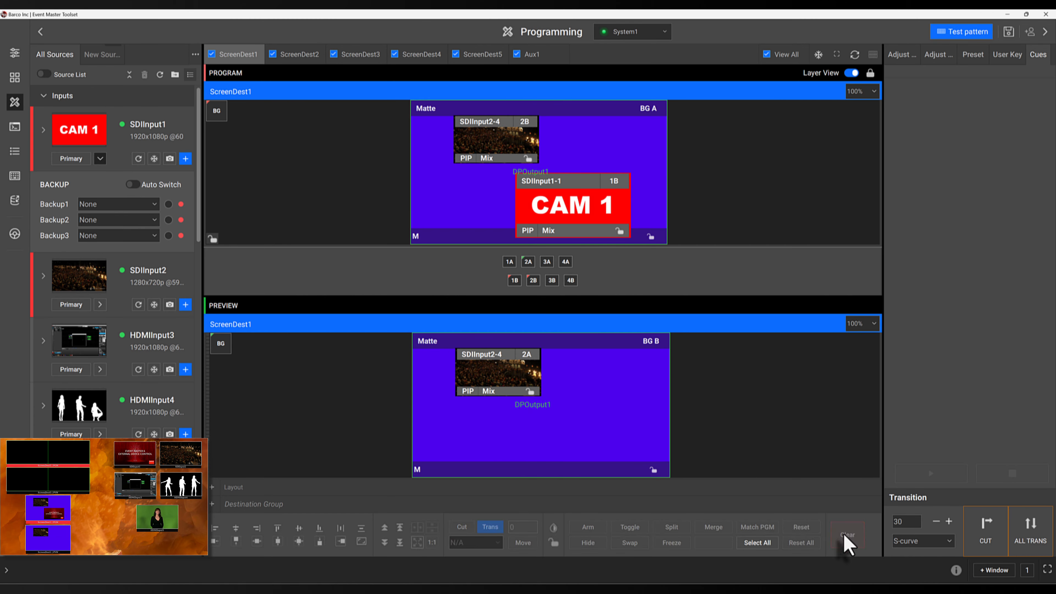
click(502, 373)
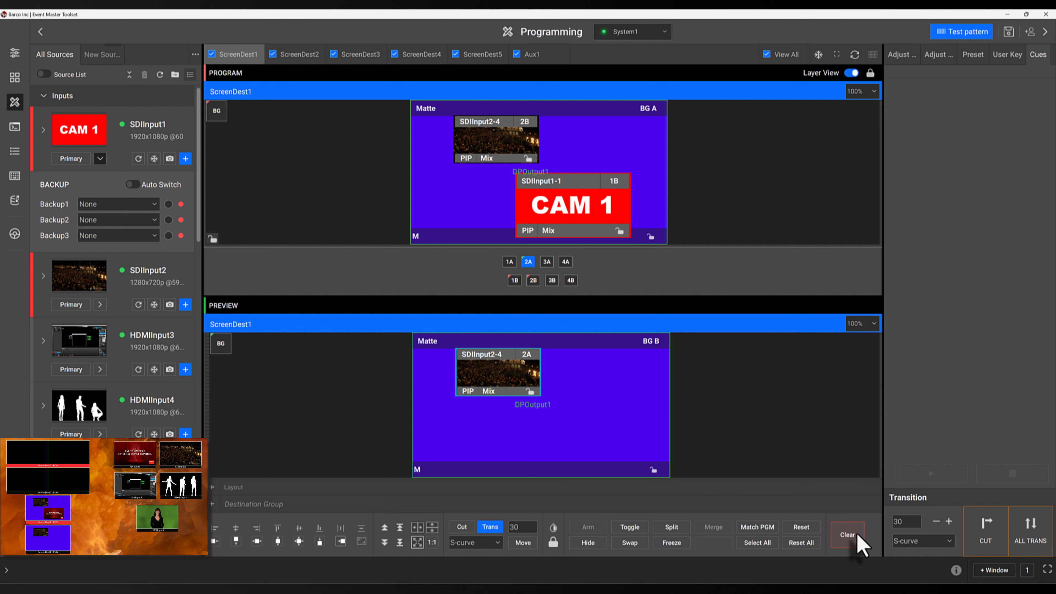
click(849, 535)
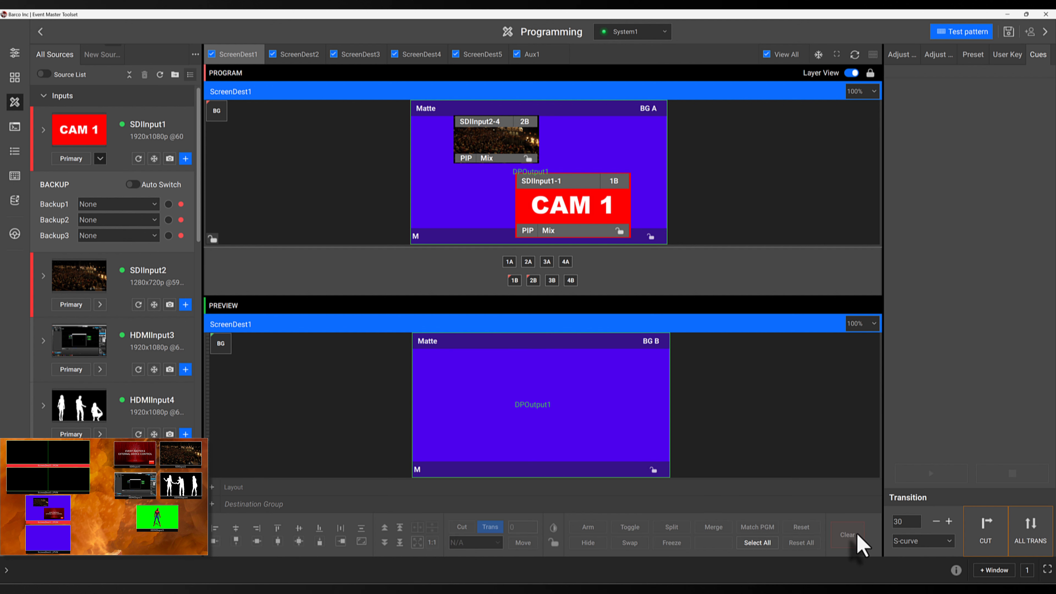
click(1030, 530)
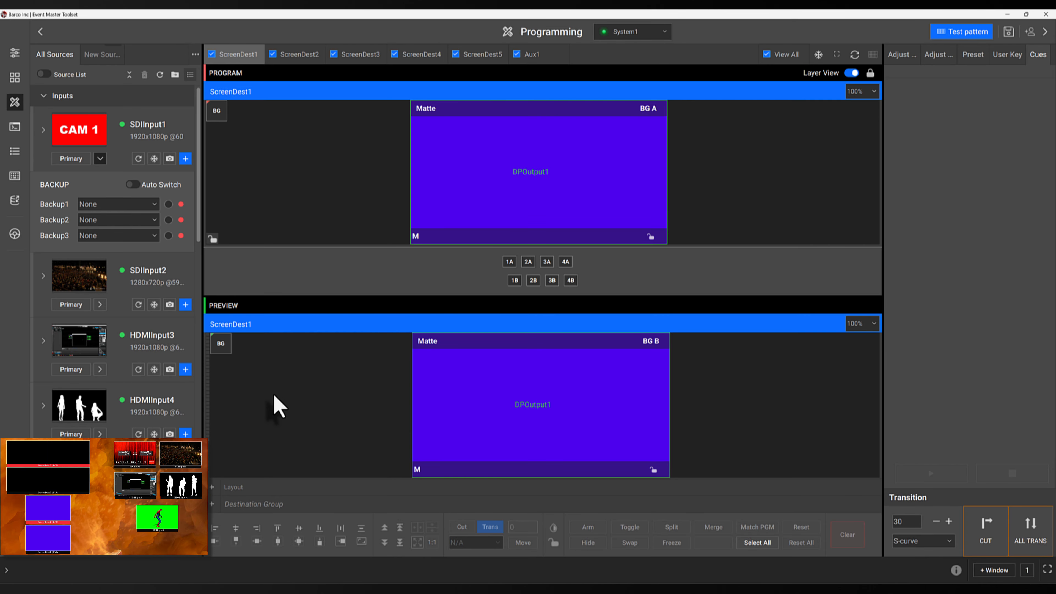
Add HDMIInput3 and HDMIInput5 as layers in the ScreenDest1 preview
drag(90, 351, 437, 362)
scroll(79, 418, down, 3)
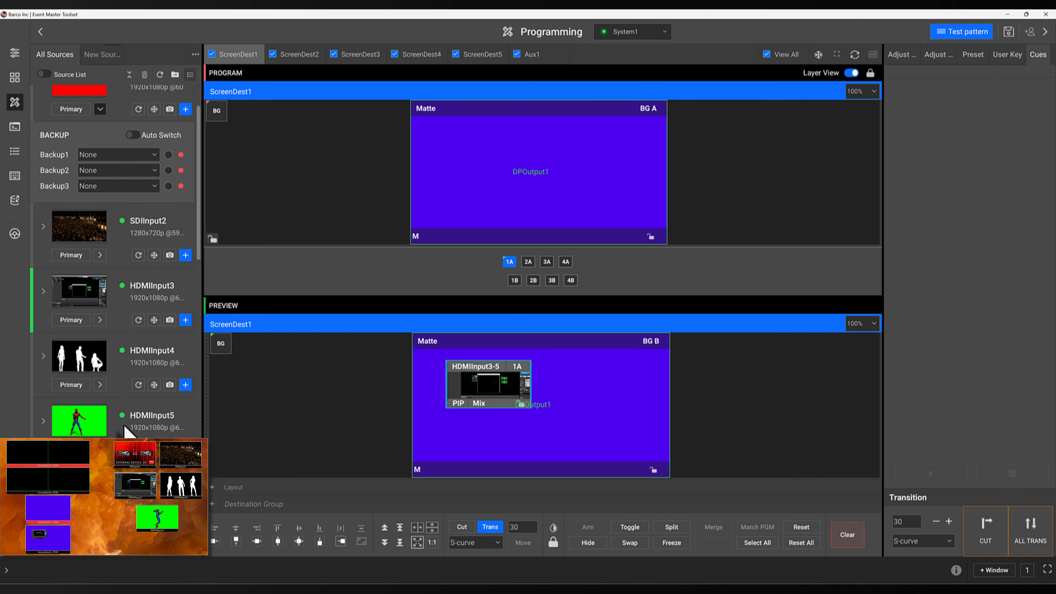
drag(110, 412, 608, 420)
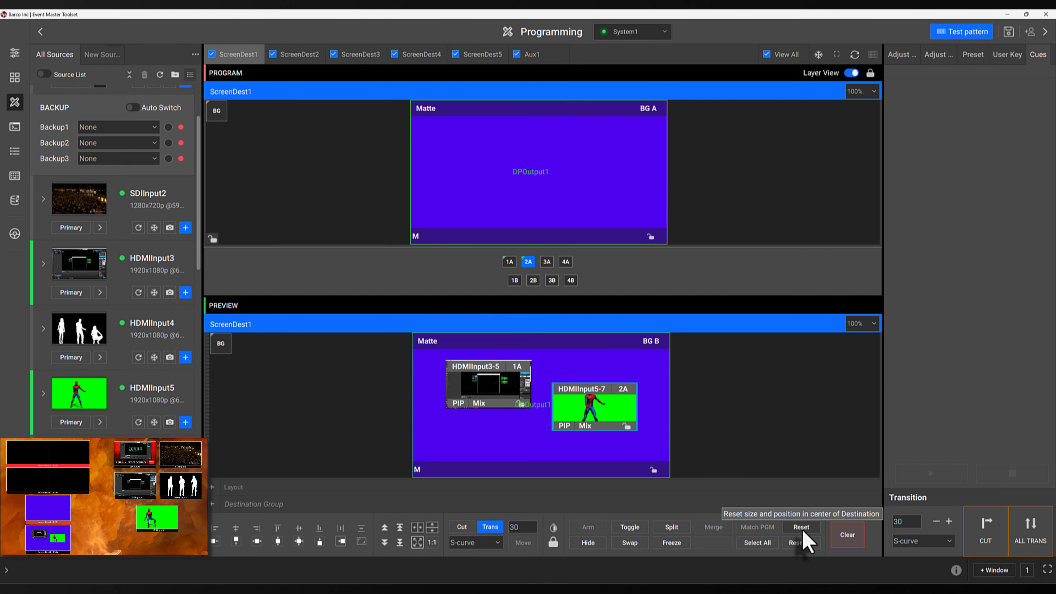
Reset both layers to default centred size, then offset HDMIInput5-7 and recentre HDMIInput3-5
click(764, 542)
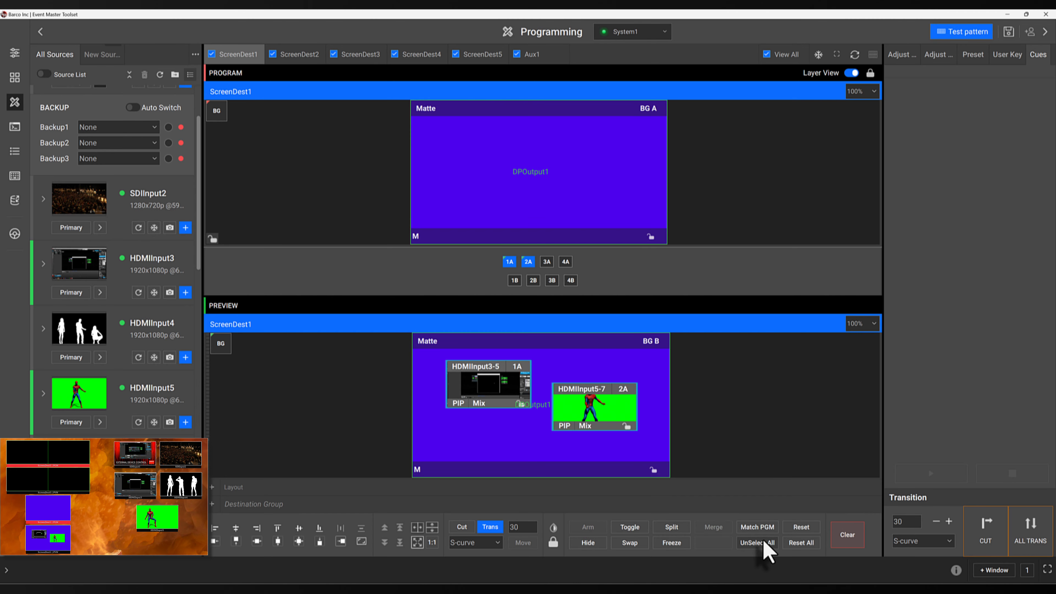
click(799, 542)
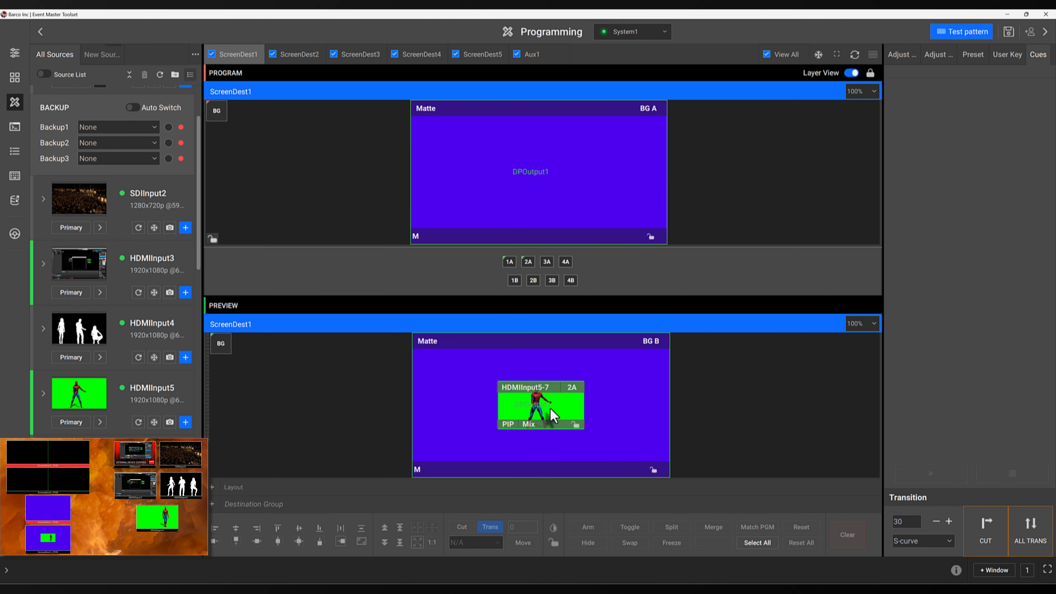
drag(549, 410, 485, 400)
click(811, 540)
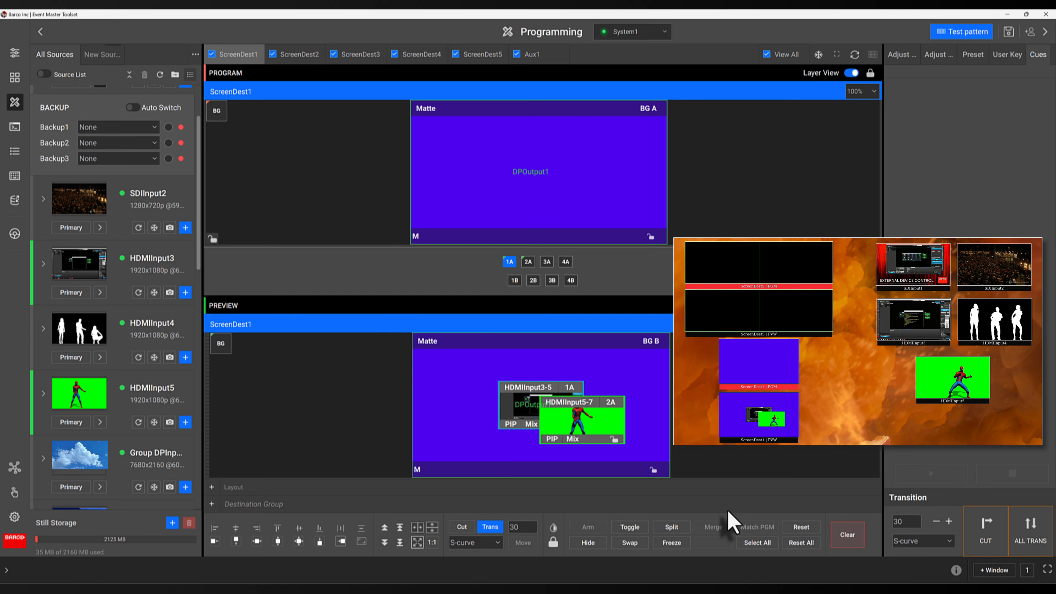
Toggle Split/UnSplit and Freeze/Unfreeze on layer 2A, then take both HDMI layers to Program
click(595, 421)
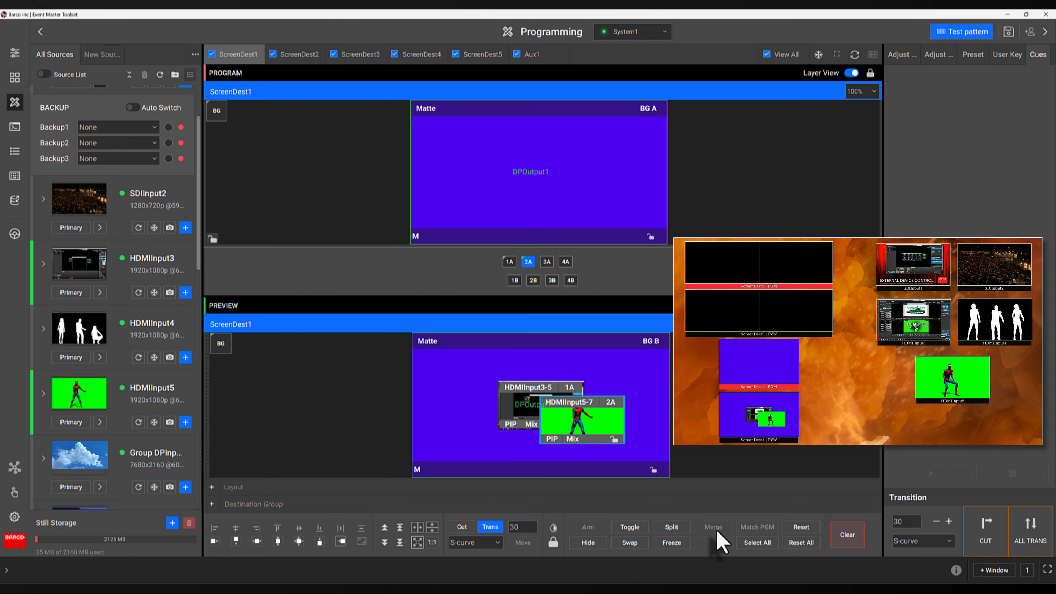
click(672, 527)
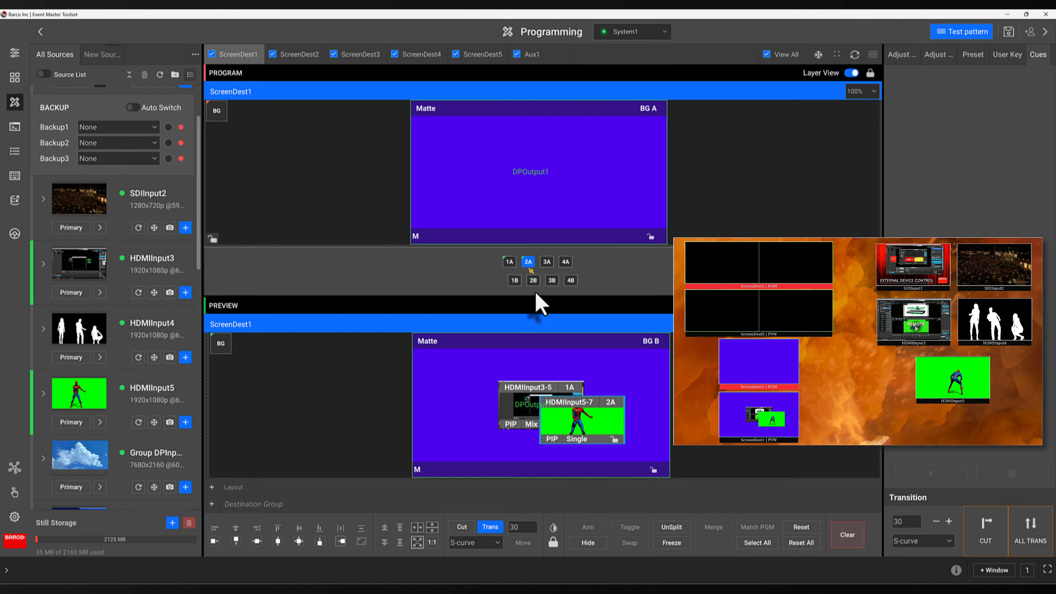
click(667, 528)
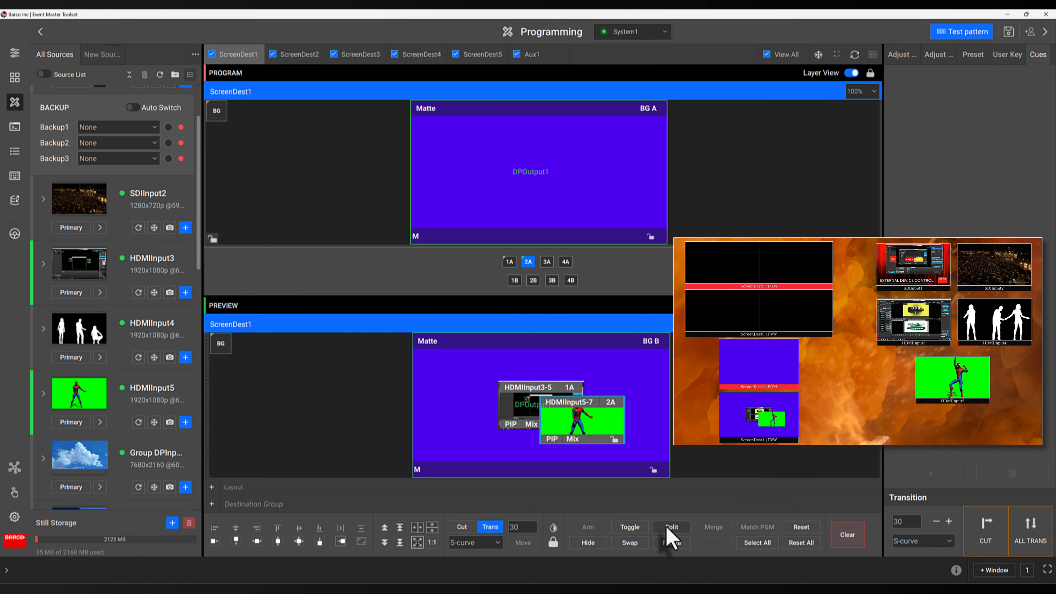
click(668, 543)
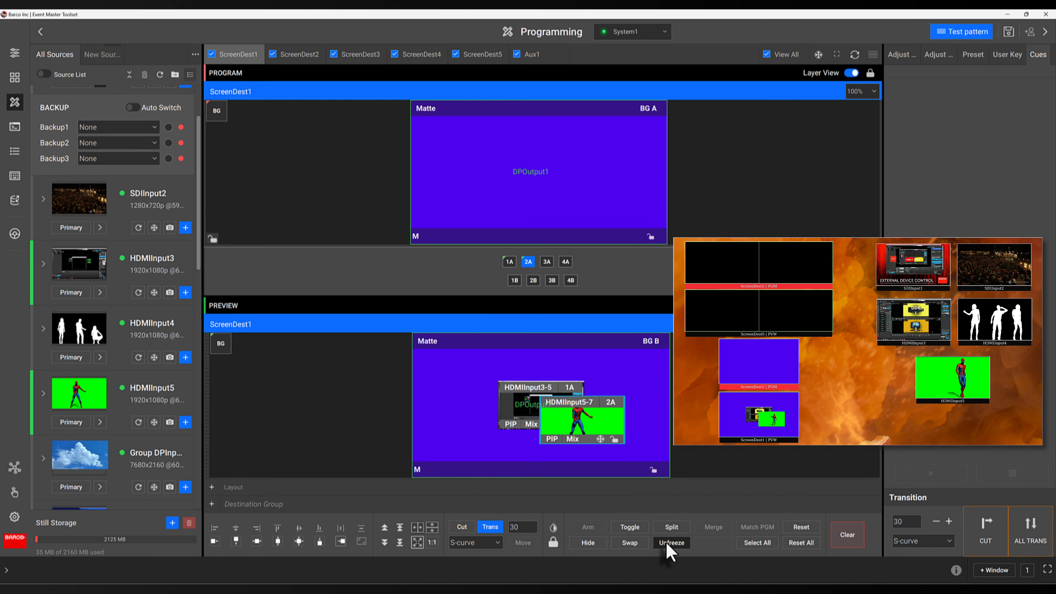
click(670, 543)
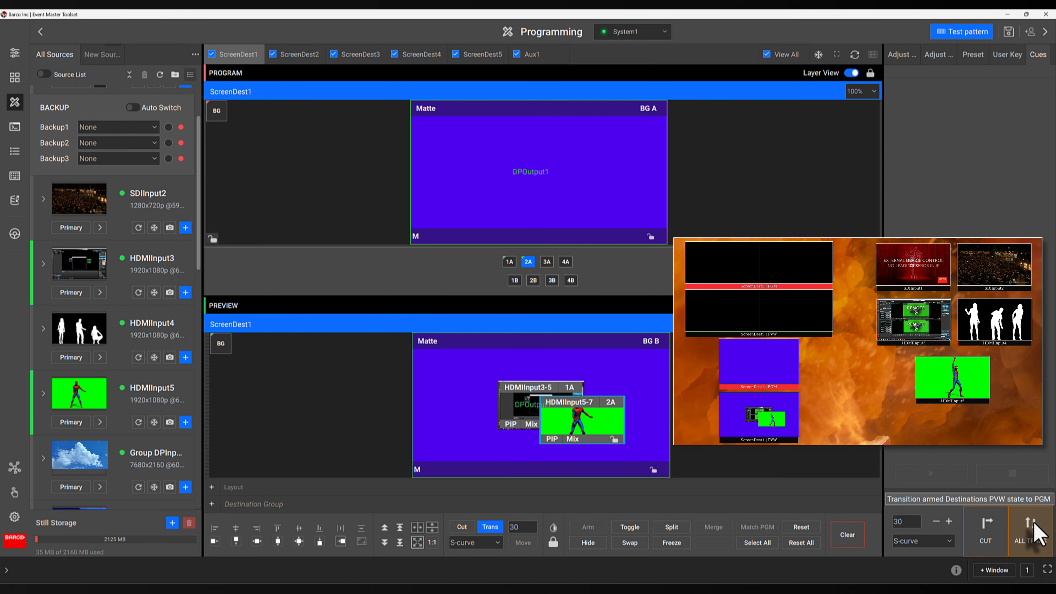
click(1024, 543)
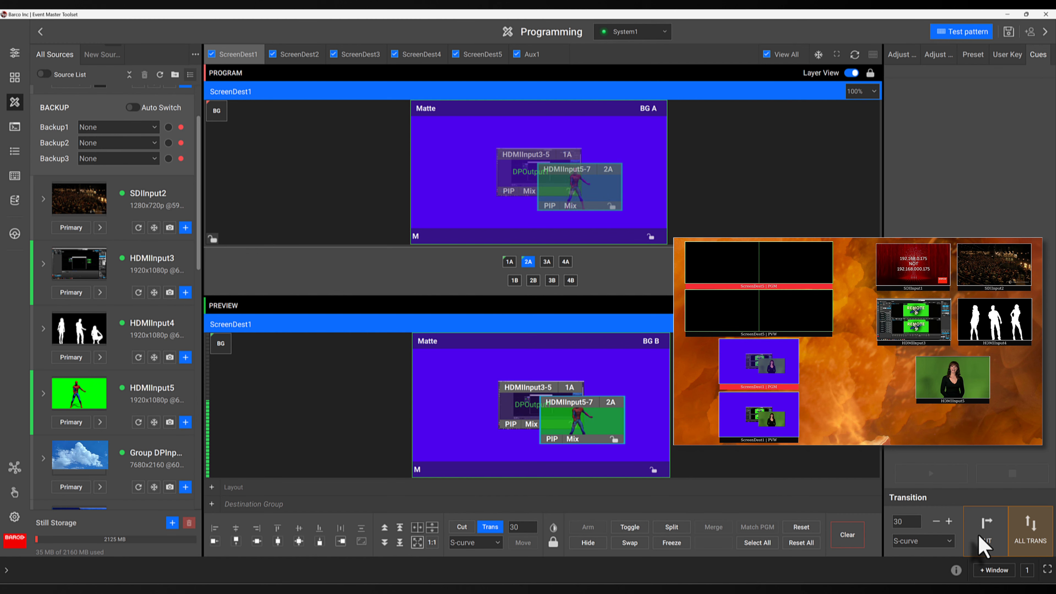
Move HDMIInput5-7 down-right and HDMIInput3-5 left in Preview, taking each position to Program
drag(564, 424, 595, 439)
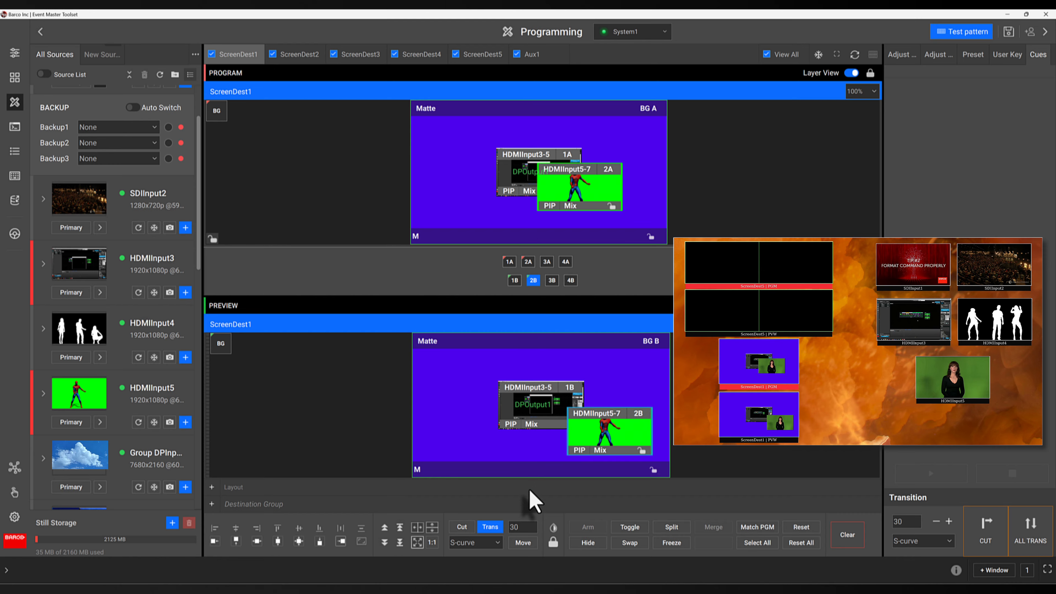
click(495, 527)
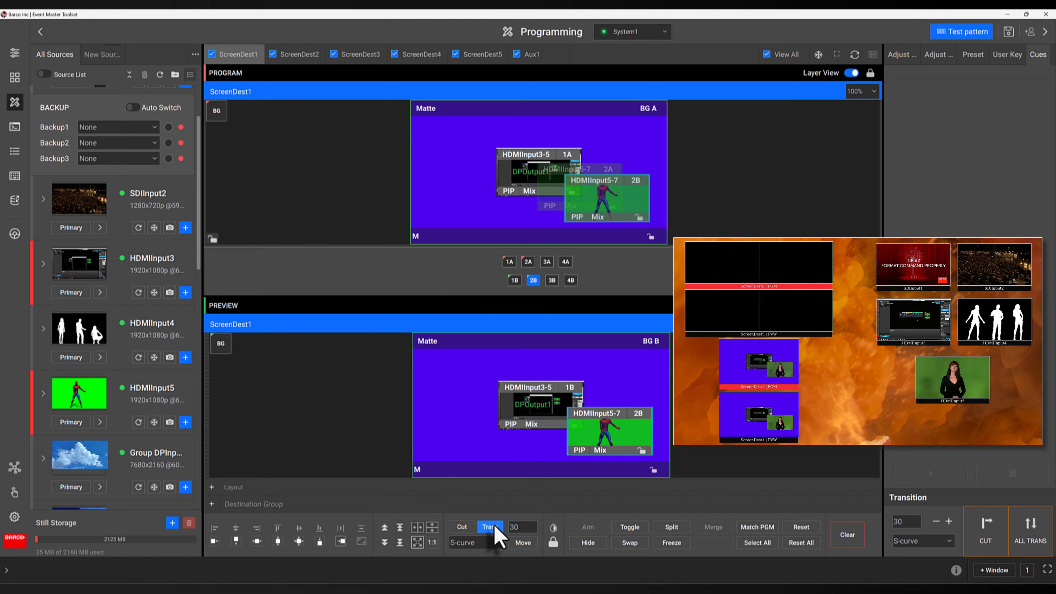
drag(520, 410, 464, 396)
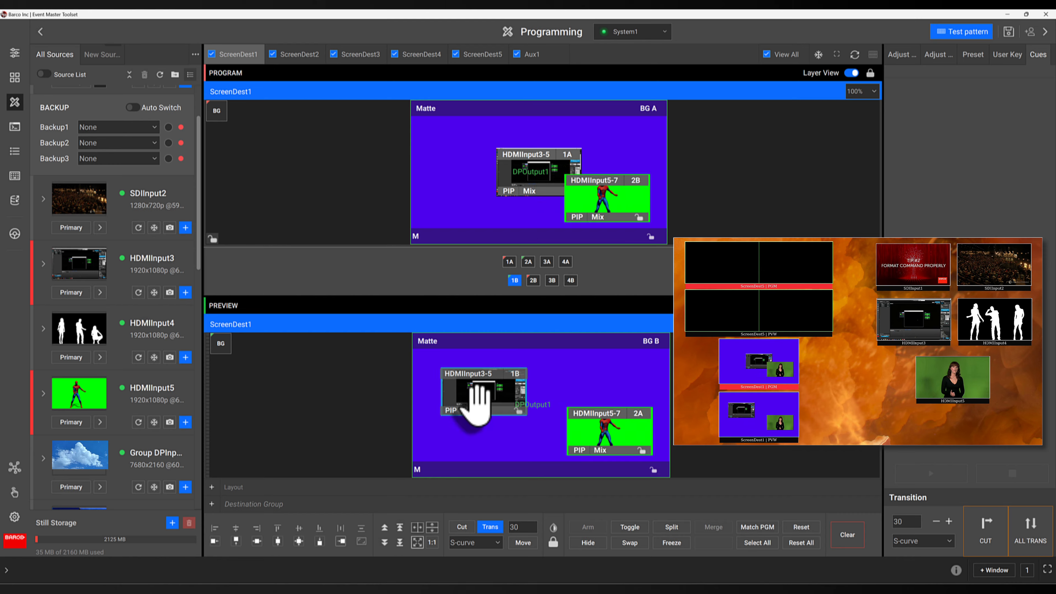
click(491, 527)
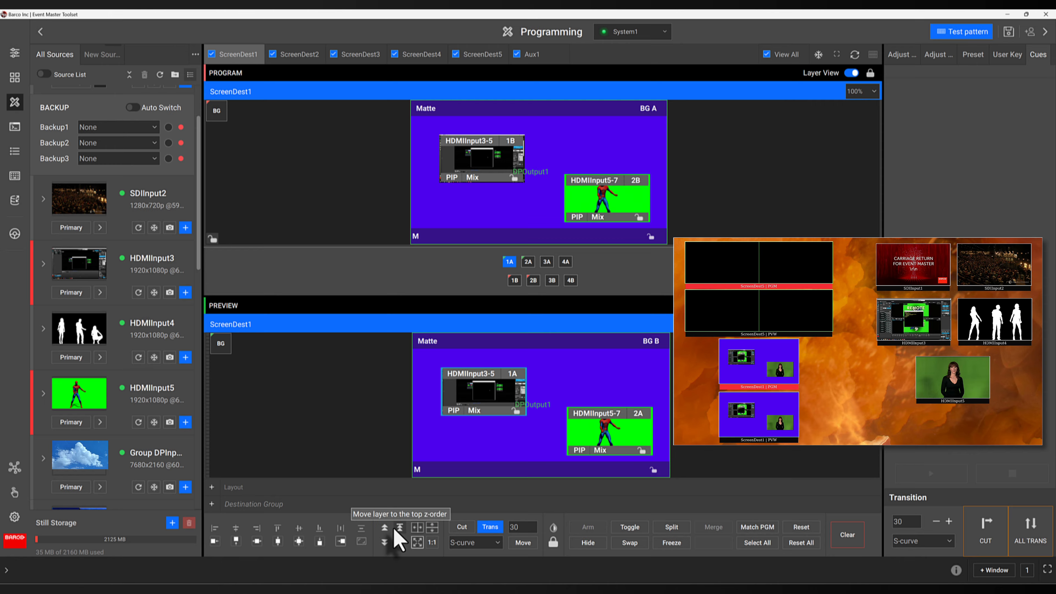
Stretch HDMIInput3-5 to full width, restore its native source size, then move it down-right
click(417, 529)
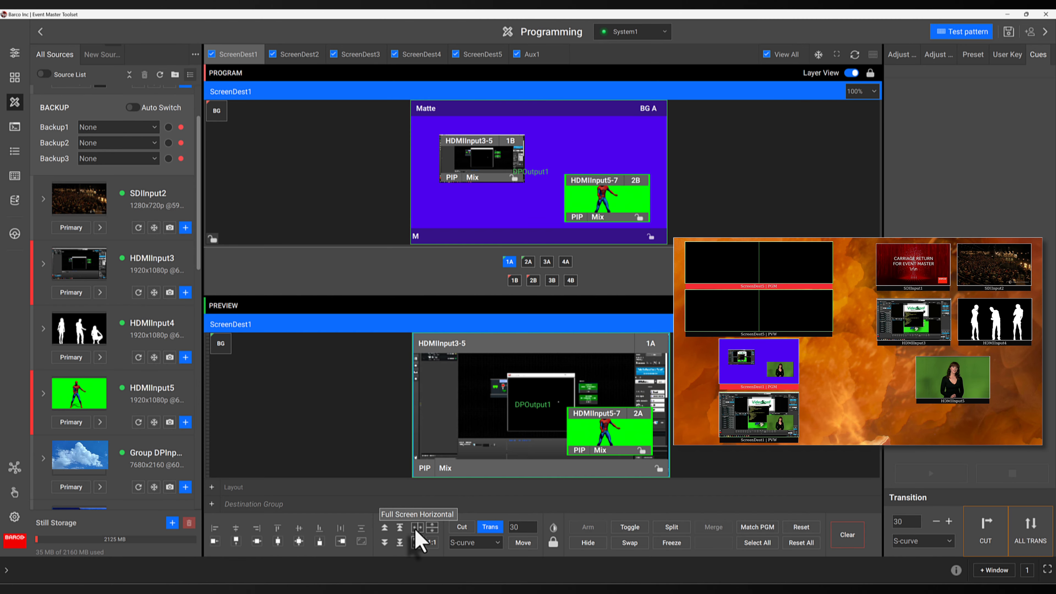
click(430, 546)
drag(468, 389, 482, 426)
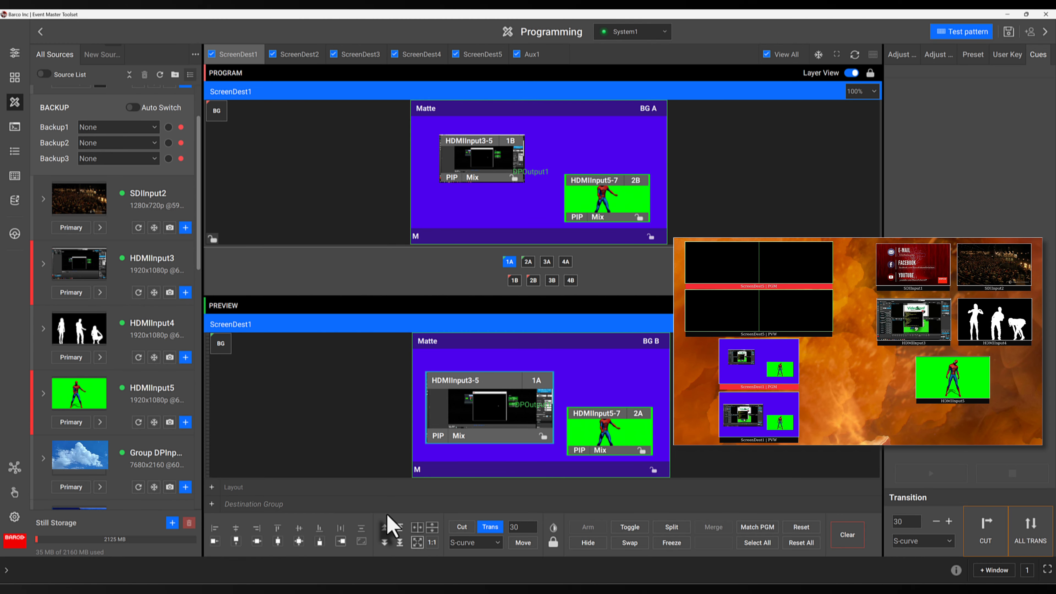
Nudge HDMIInput3-5 right and down, then toggle HDMIInput5-7's display transparency on and off
click(554, 528)
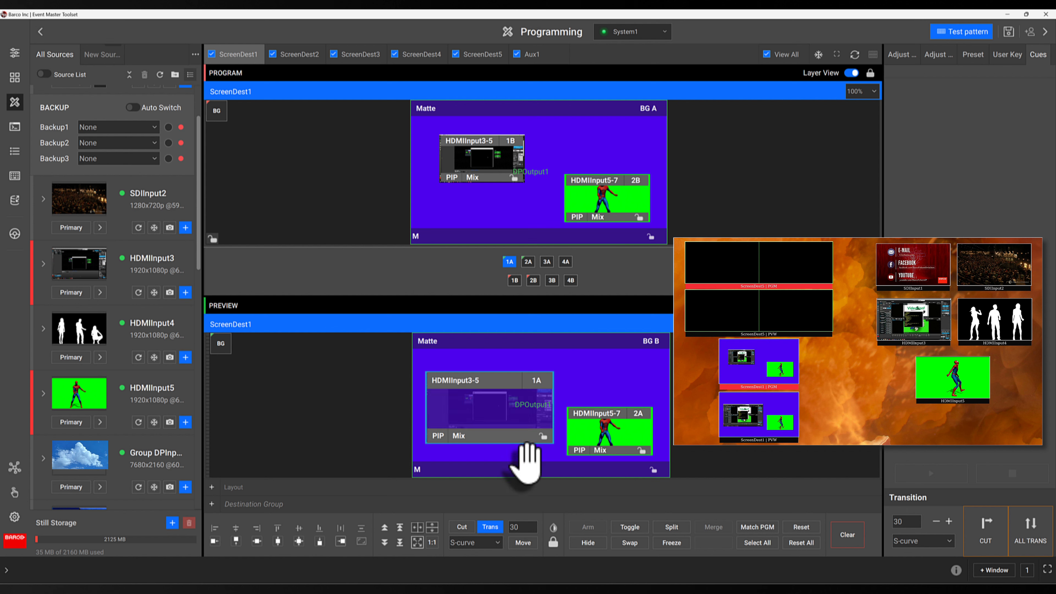
drag(496, 429, 529, 438)
click(582, 441)
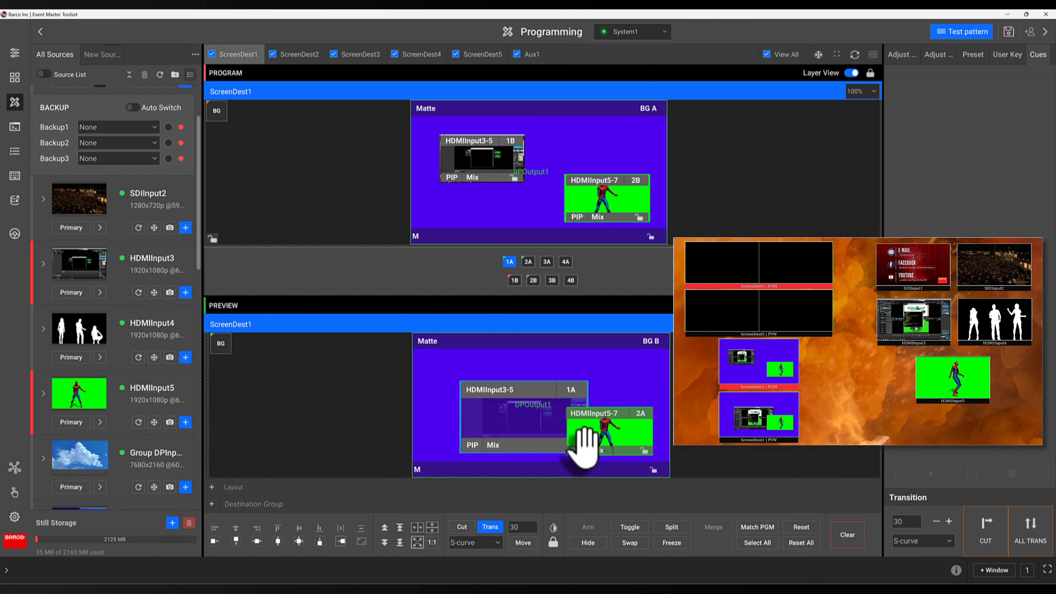
click(554, 528)
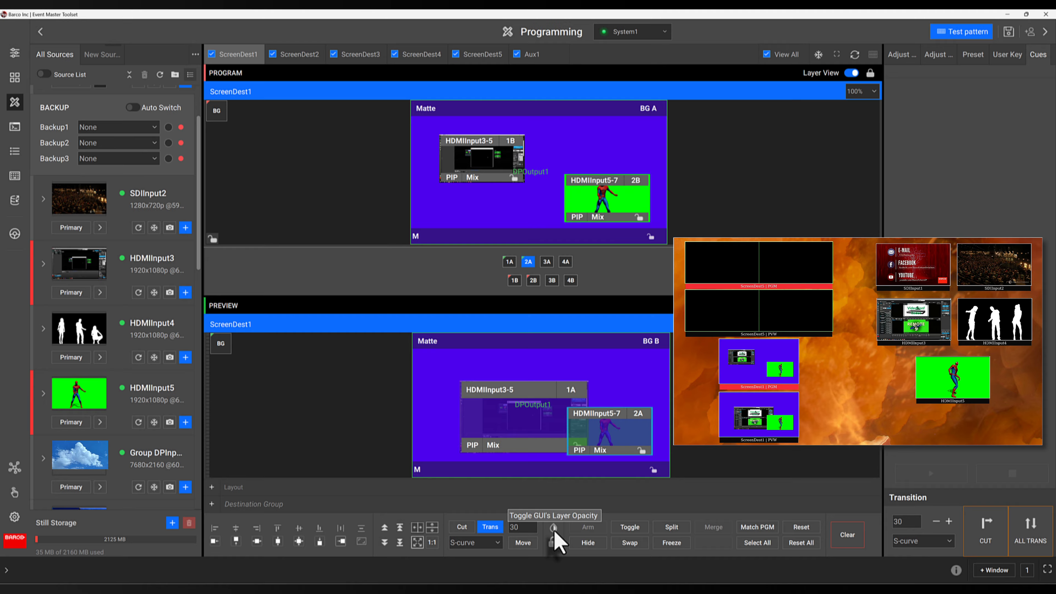
click(554, 528)
Make HDMIInput3-5 opaque again and move it up and left in the Preview matte
click(541, 436)
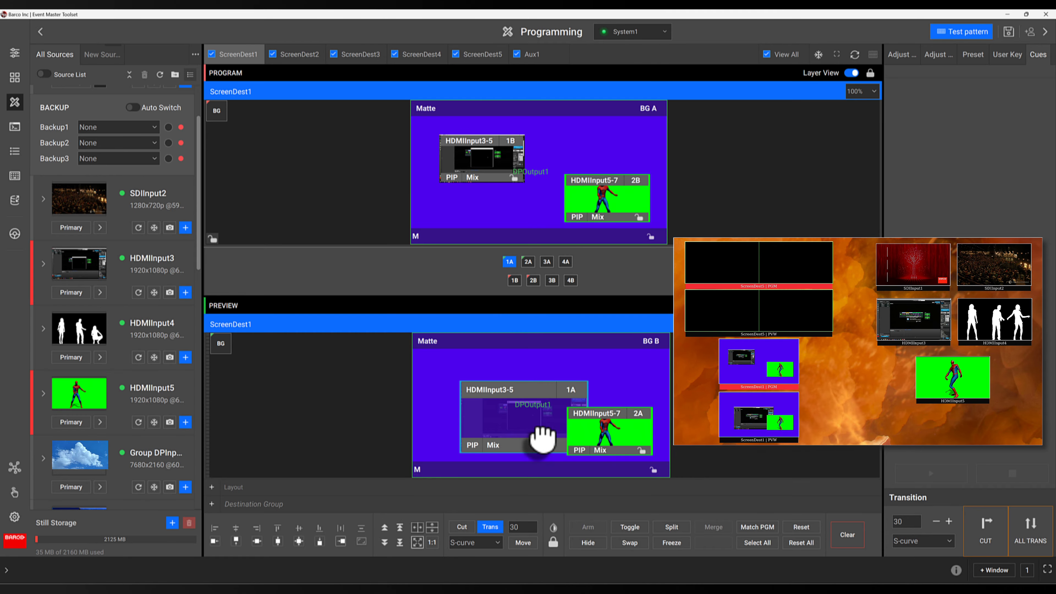
click(554, 528)
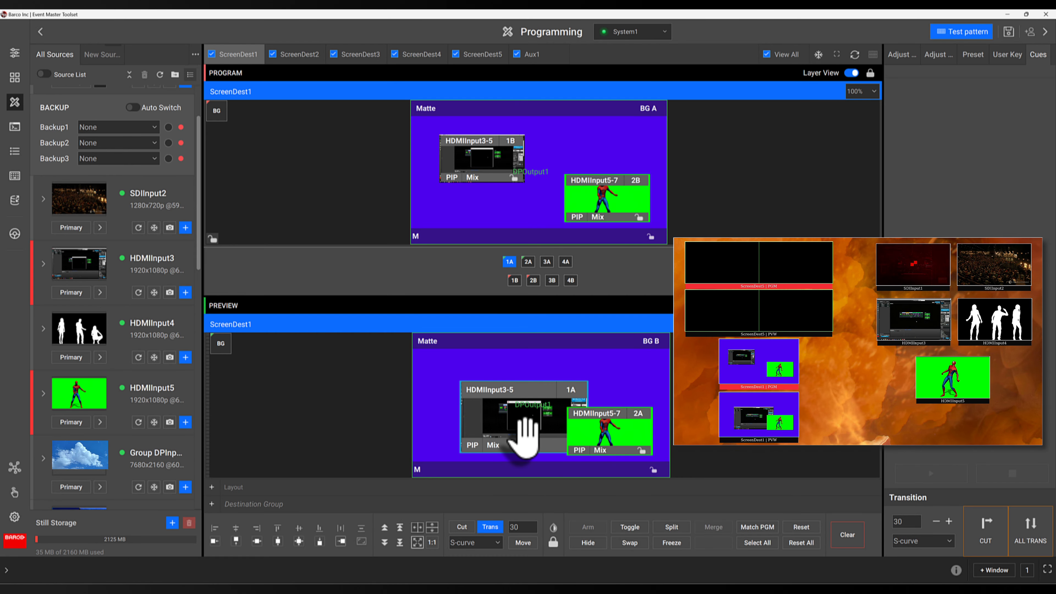
drag(520, 426, 478, 418)
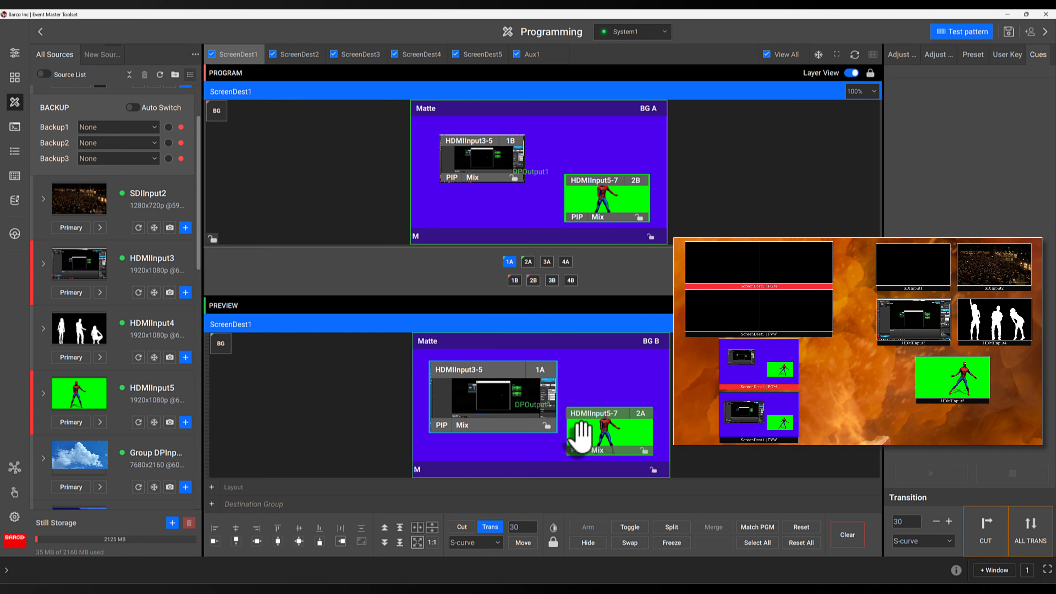
click(577, 431)
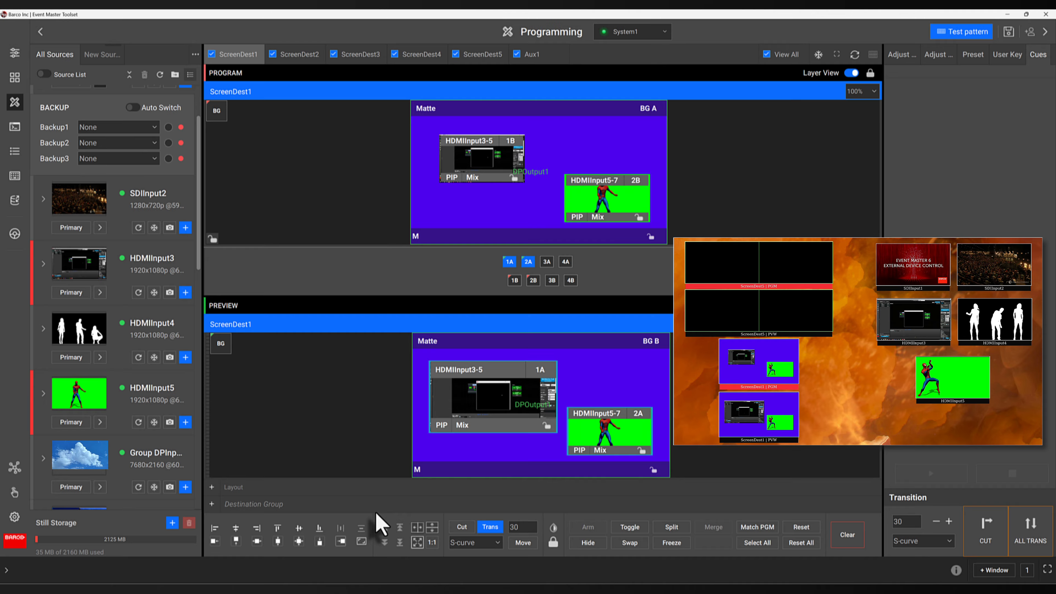
Match HDMIInput3-5's height to HDMIInput5-7 and left-align it, then place HDMIInput5-7 beside it
click(362, 541)
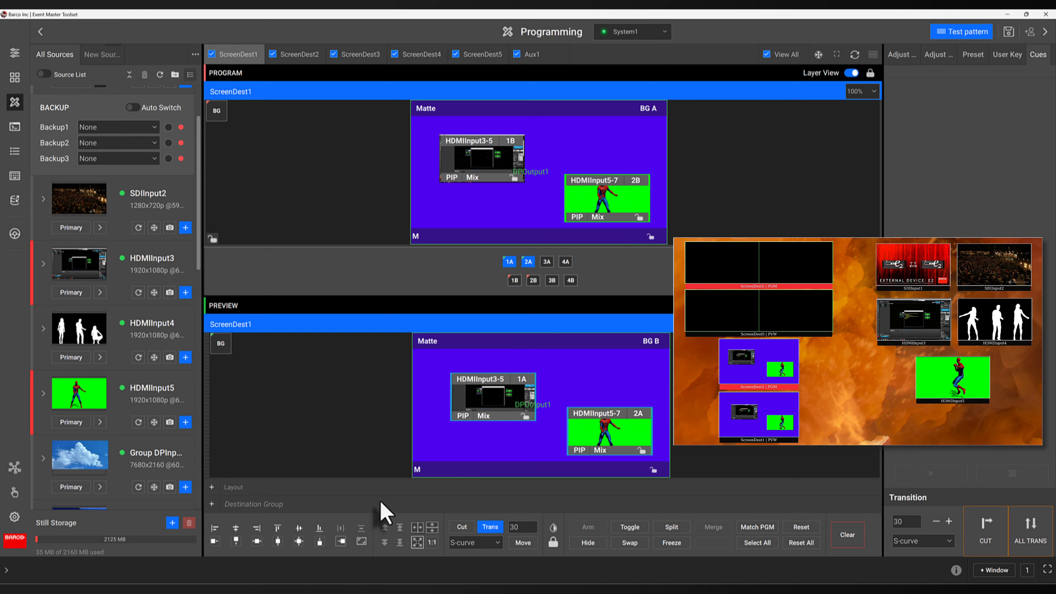
click(584, 441)
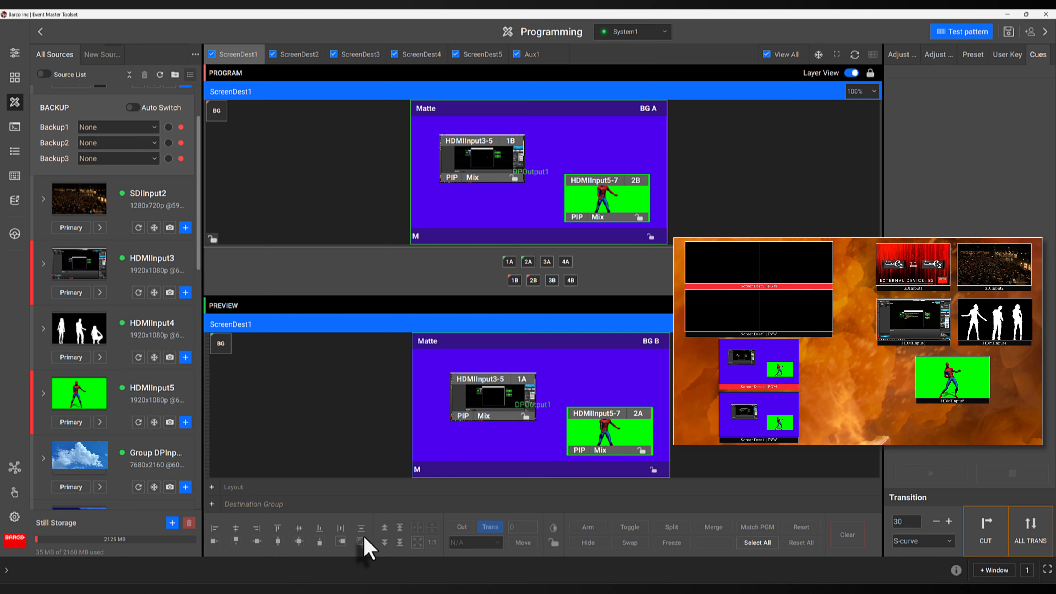
click(515, 411)
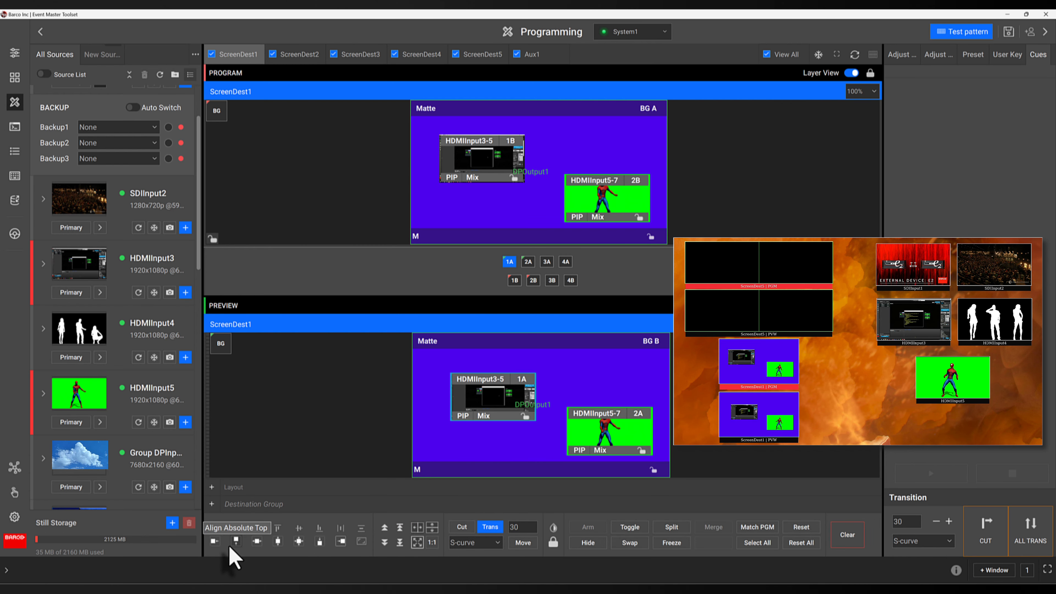
click(212, 543)
click(340, 542)
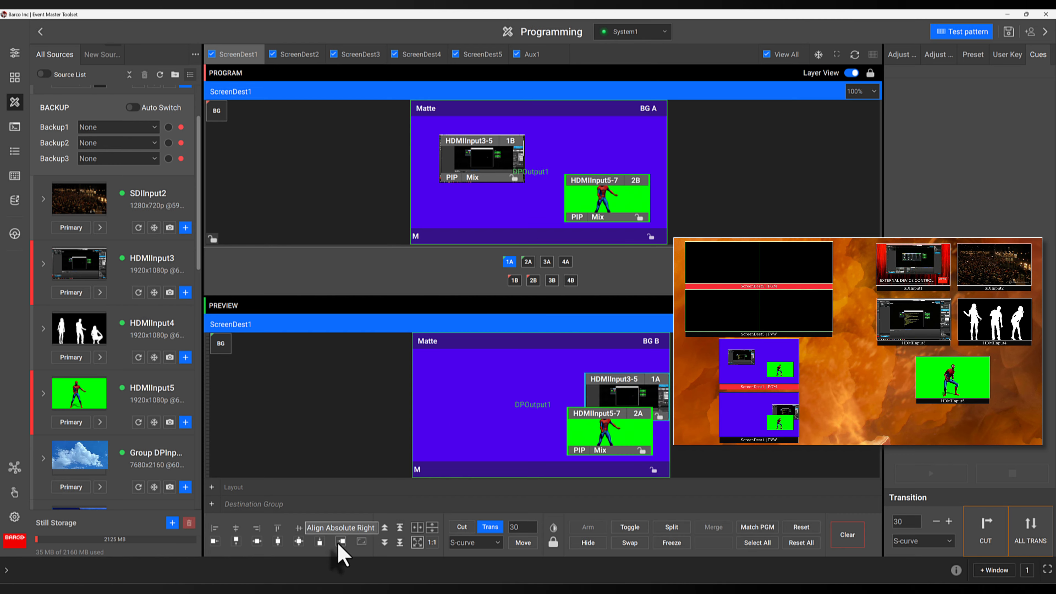
click(214, 542)
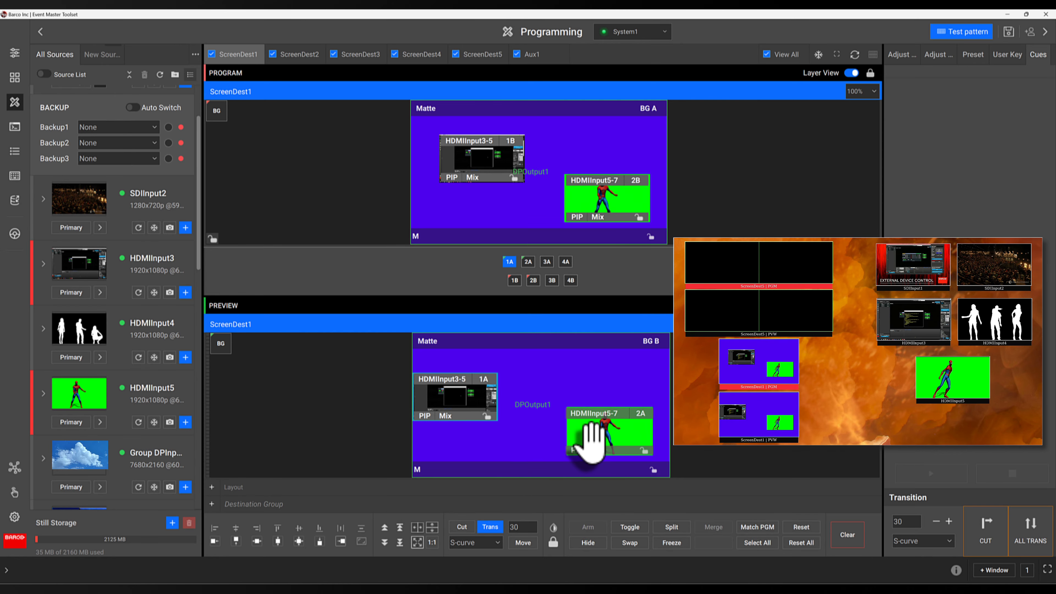
drag(594, 436, 531, 406)
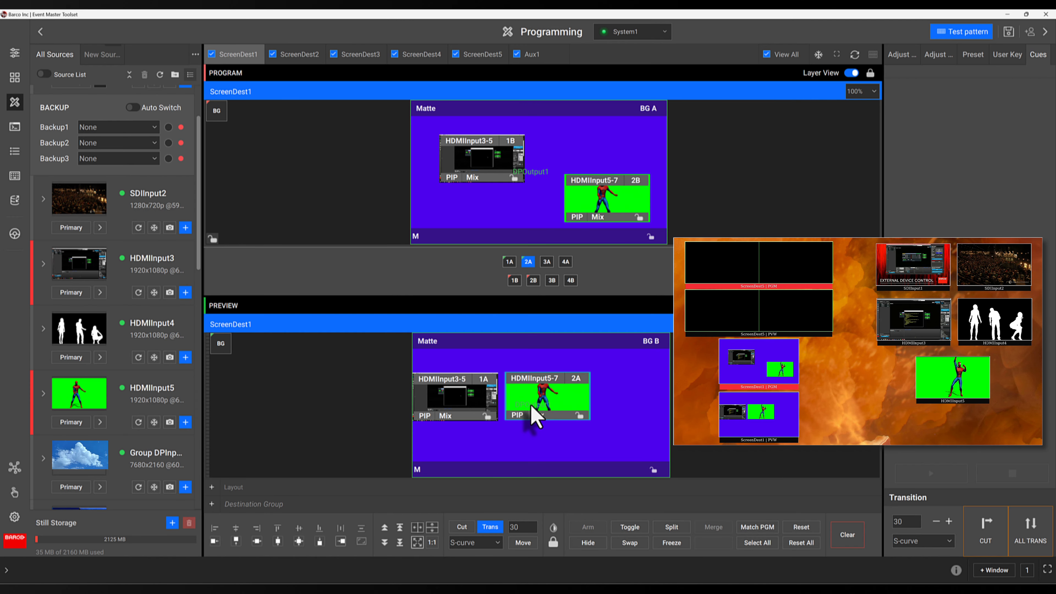
ctrl+click(474, 408)
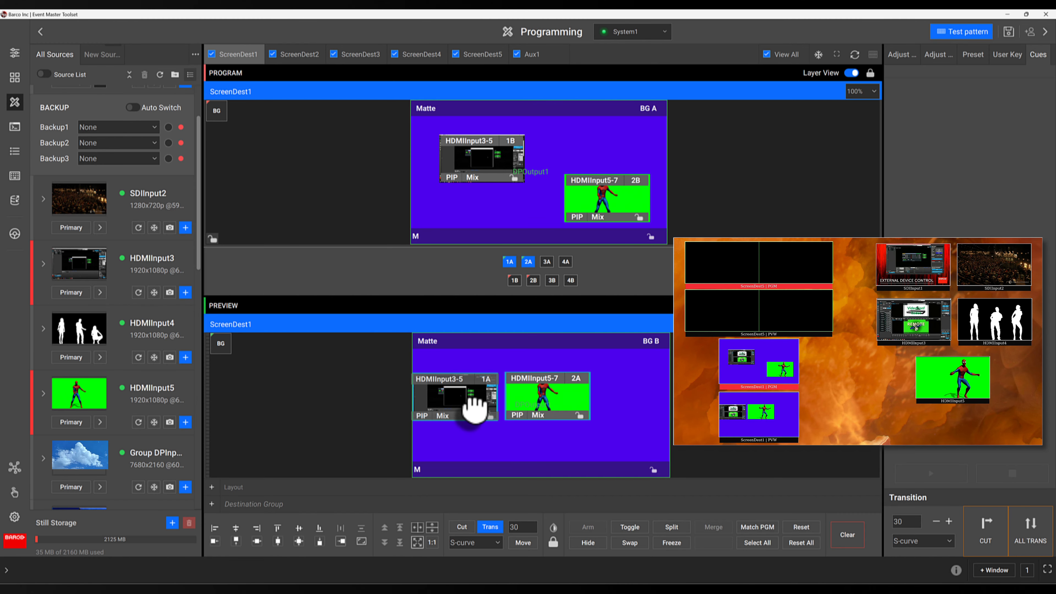
Clear both old layers and add CAM 1, SDIInput2 and HDMIInput3 as new Preview layers
click(847, 536)
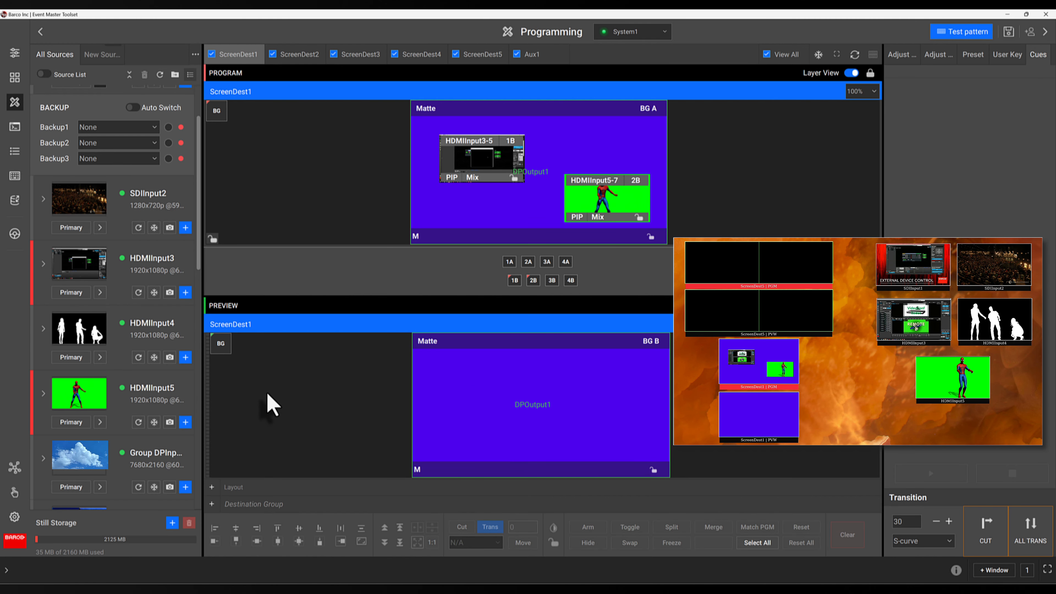
scroll(108, 175, up, 2)
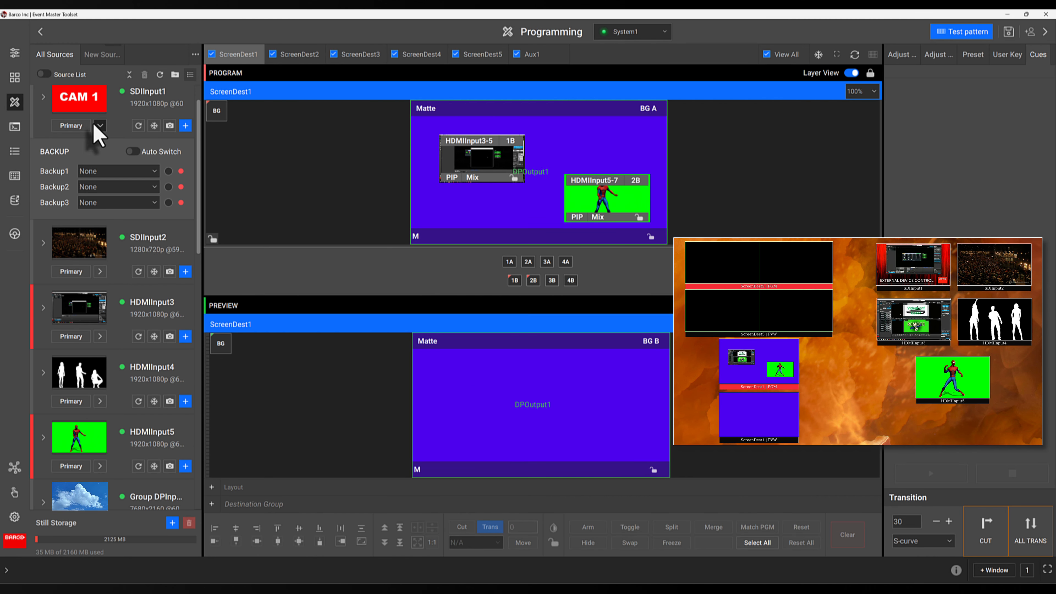
drag(96, 93, 431, 370)
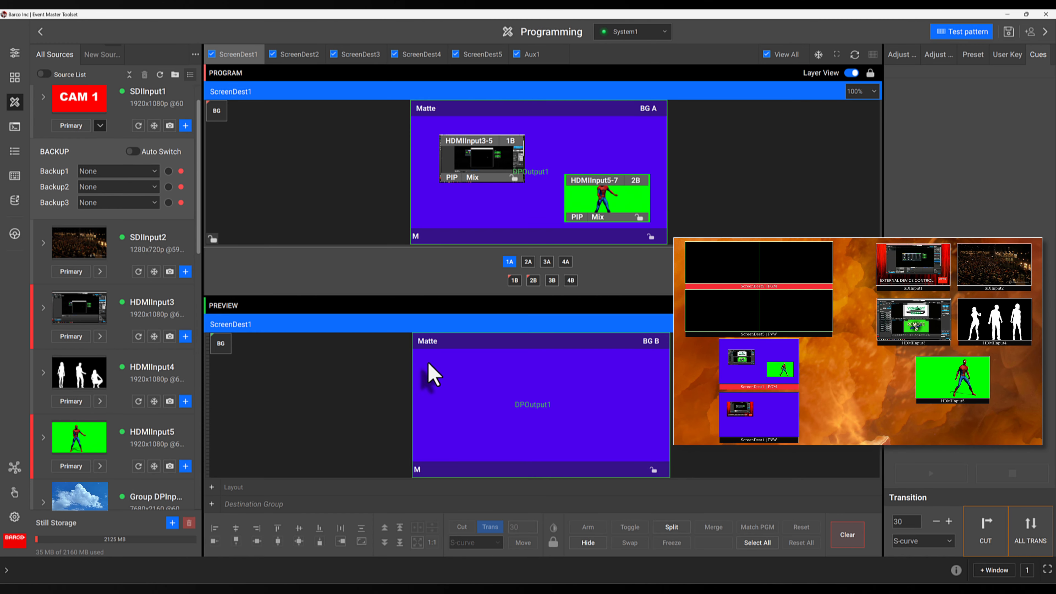
drag(85, 256, 562, 385)
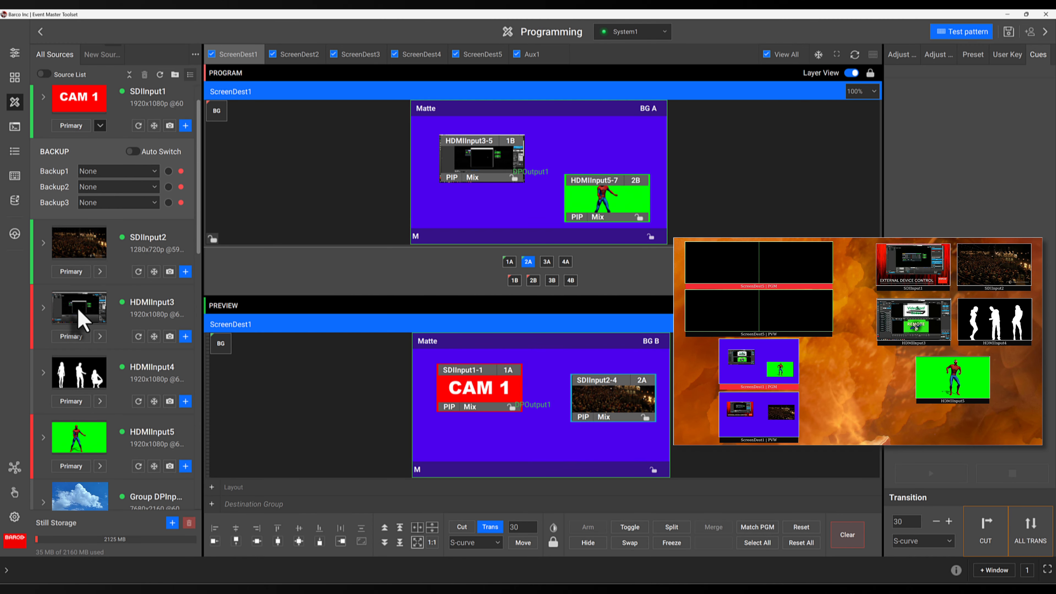
drag(79, 316, 455, 436)
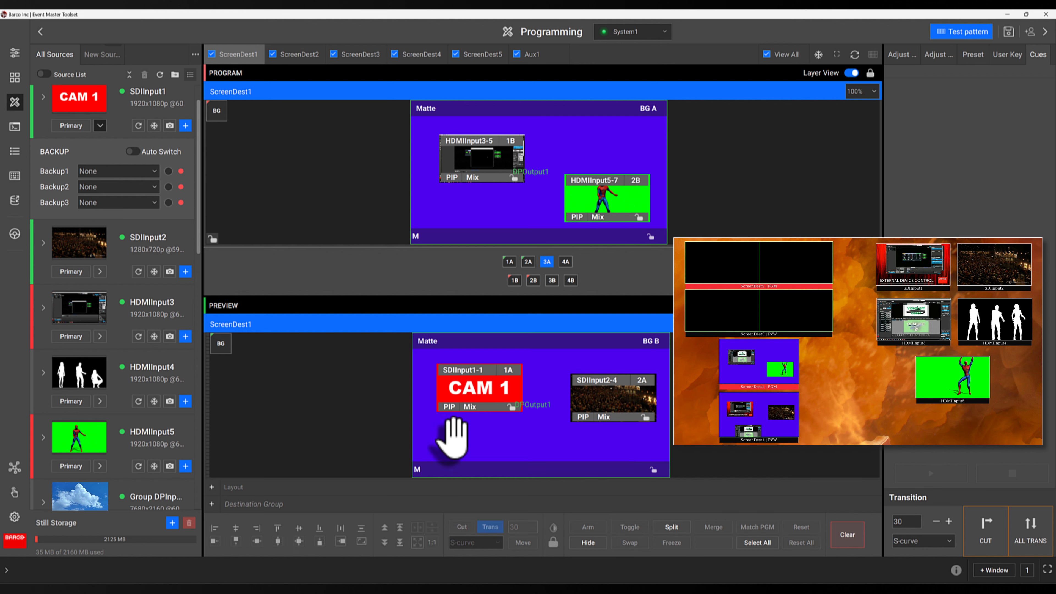
Arrange the layers in a row: SDIInput2-4 left, HDMIInput3-5 center, CAM 1 right
drag(509, 456, 550, 389)
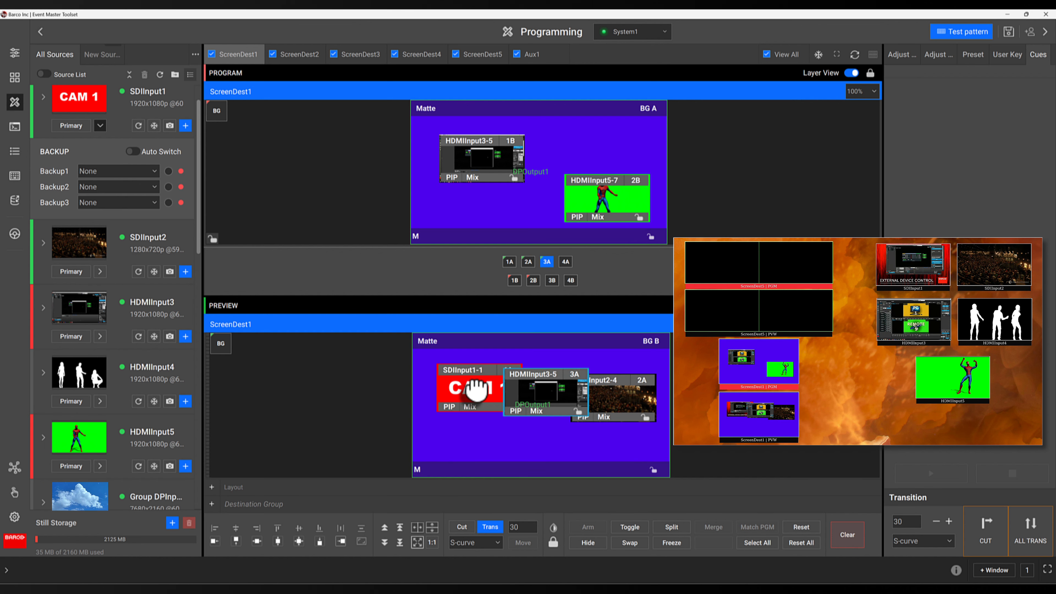
mouse_move(466, 393)
mouse_down()
mouse_move(460, 410)
mouse_move(448, 393)
mouse_up()
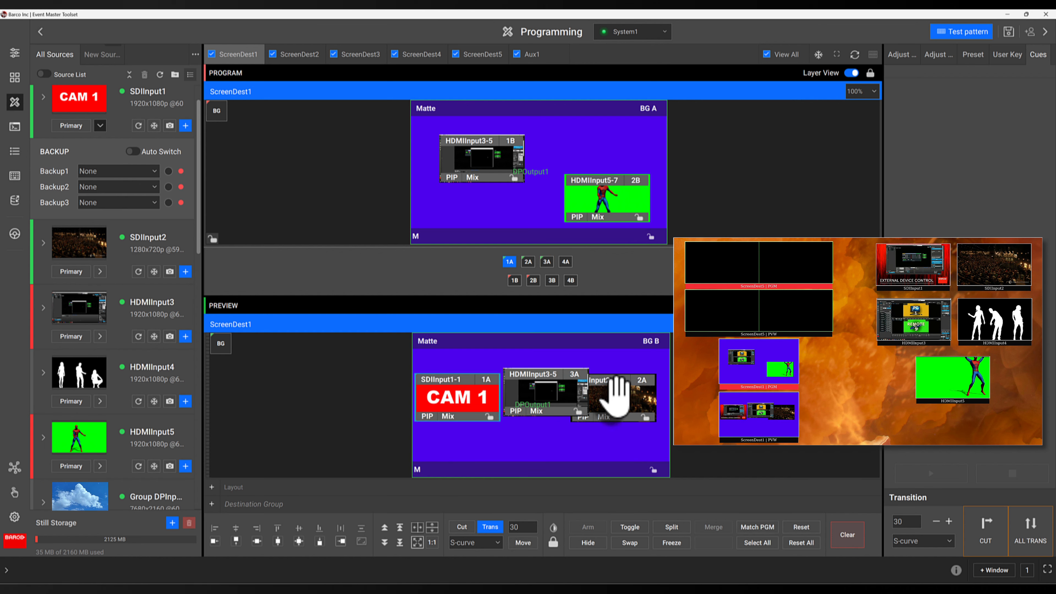
drag(618, 396, 408, 434)
drag(458, 395, 635, 396)
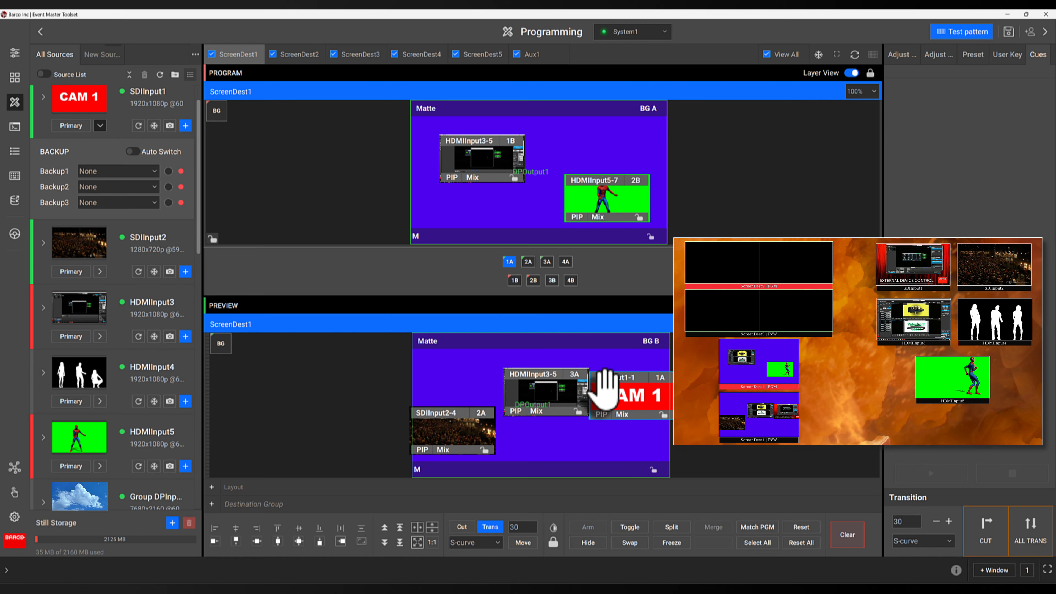
drag(479, 420, 532, 374)
drag(607, 393, 597, 387)
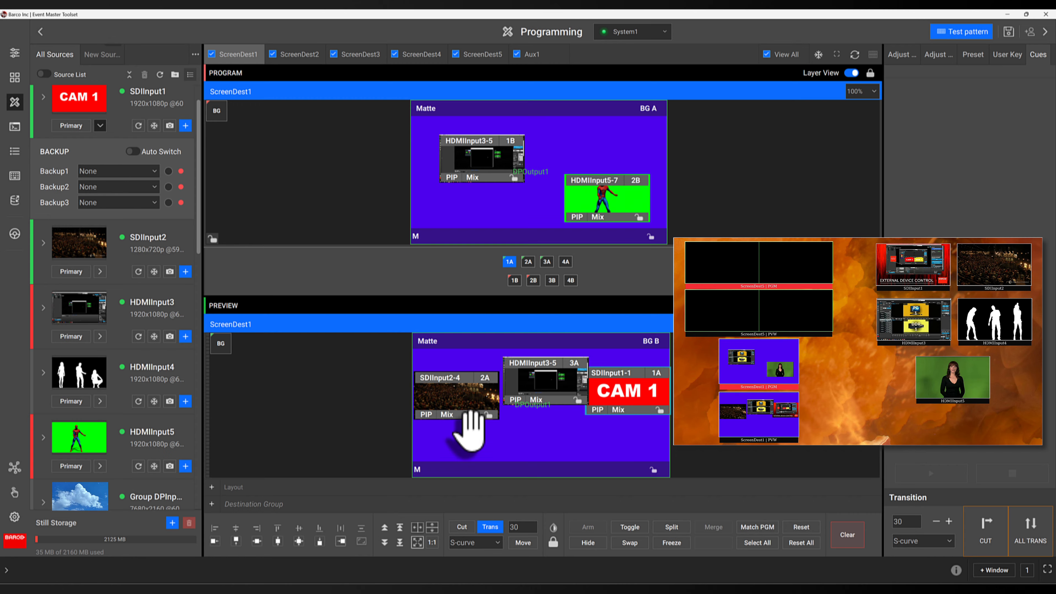
Bottom-align and horizontally distribute SDIInput2-4, HDMIInput3-5 and CAM 1, then take all to Program
ctrl+click(547, 389)
ctrl+click(472, 403)
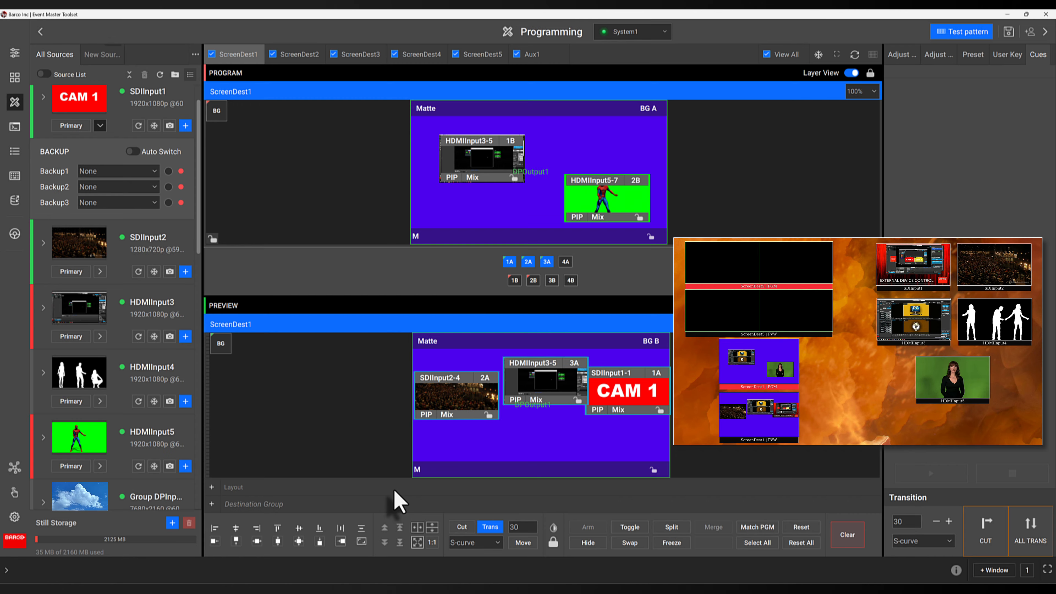
click(319, 528)
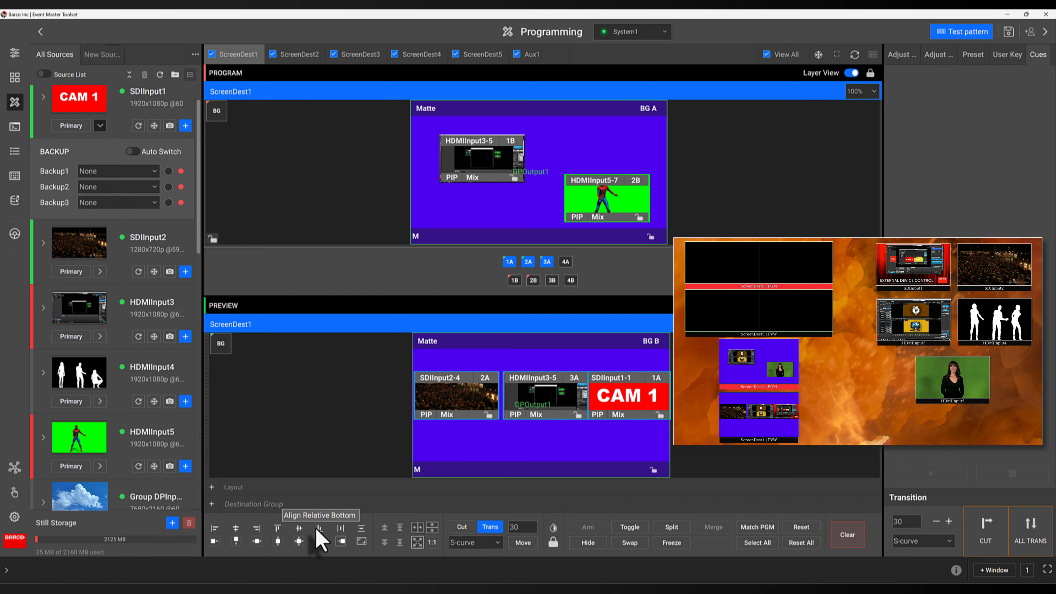
click(340, 532)
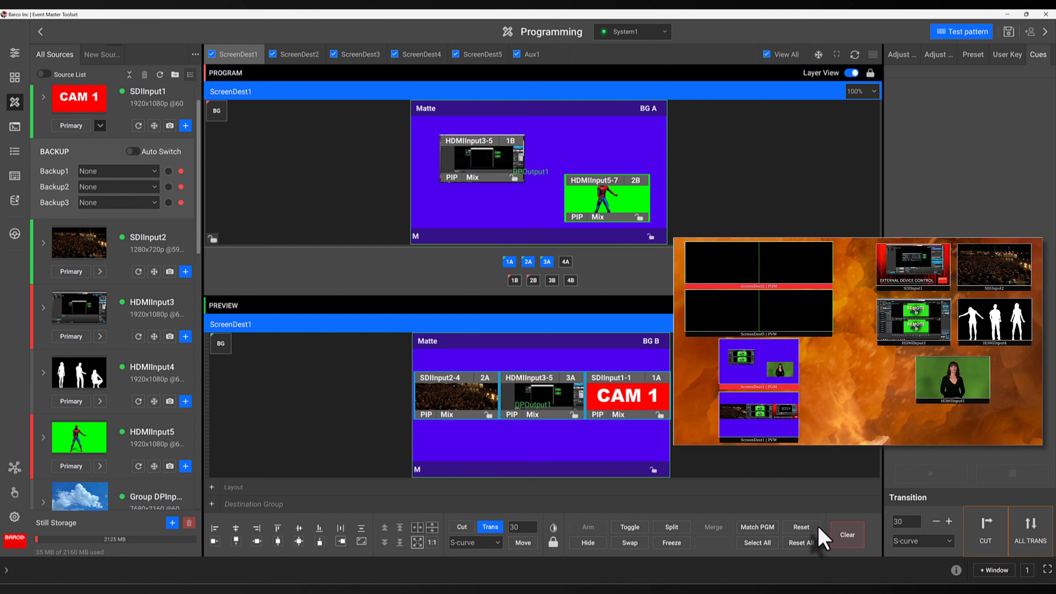
click(1034, 525)
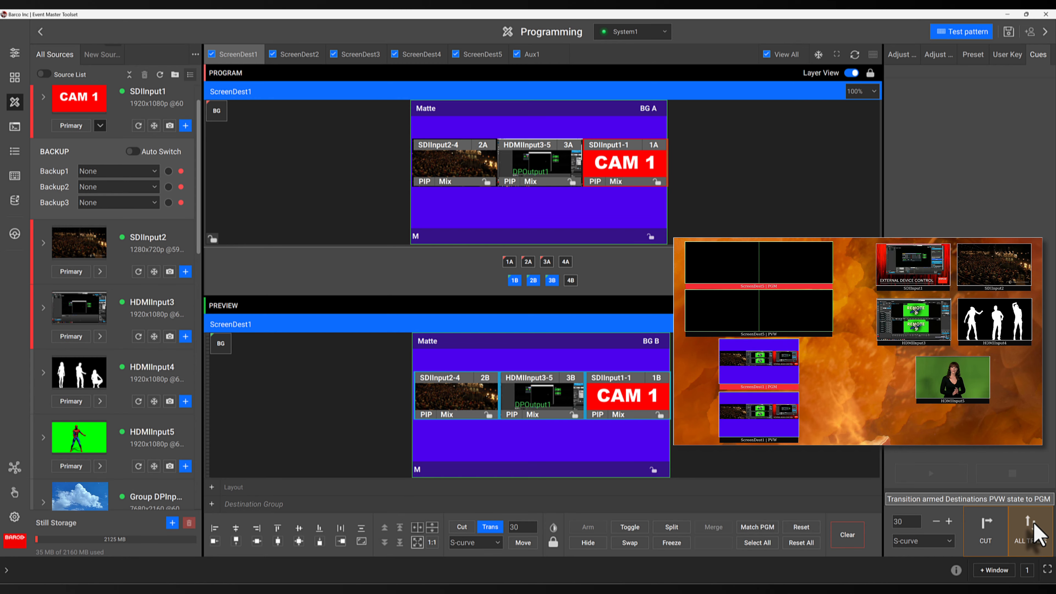